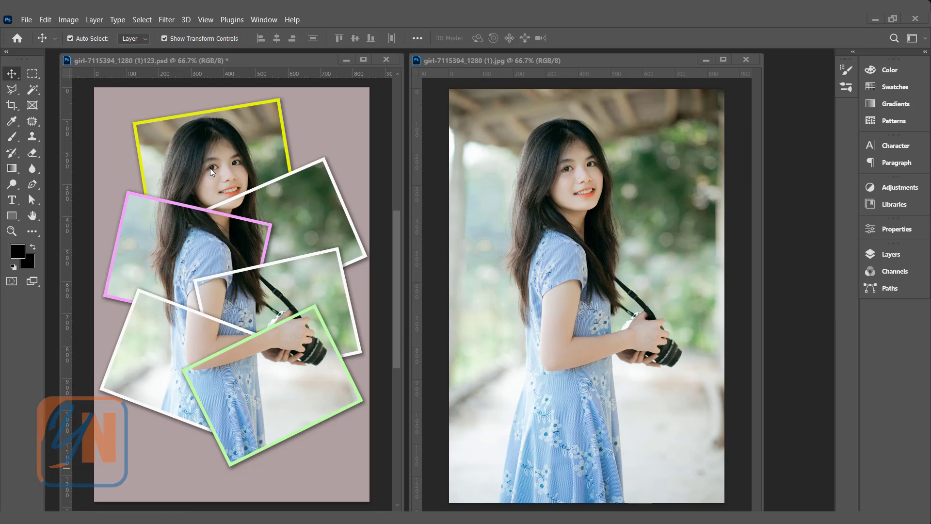
Minimize the finished collage document, centre the original photo's window in the workspace and show its layers
{"action": "left_click", "coordinate": [267, 181]}
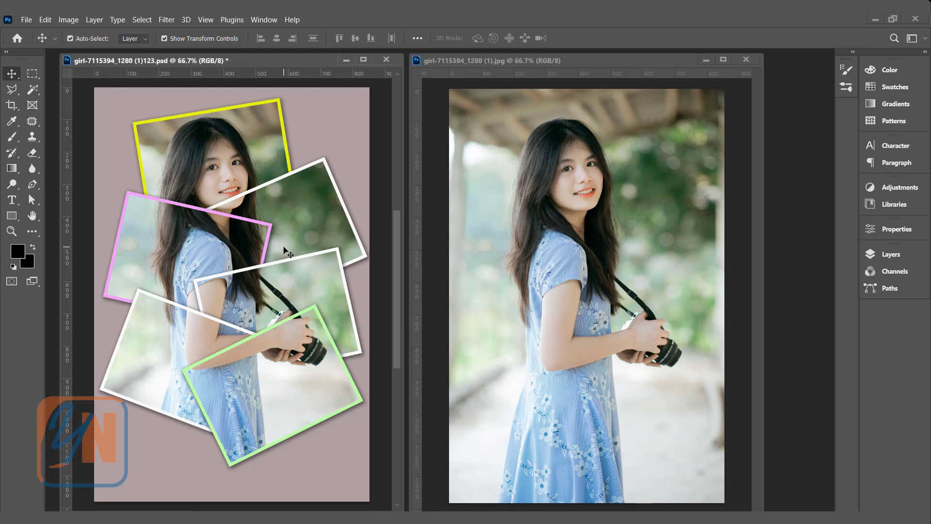
{"action": "left_click", "coordinate": [346, 59]}
{"action": "left_click_drag", "start_coordinate": [523, 61], "coordinate": [458, 62]}
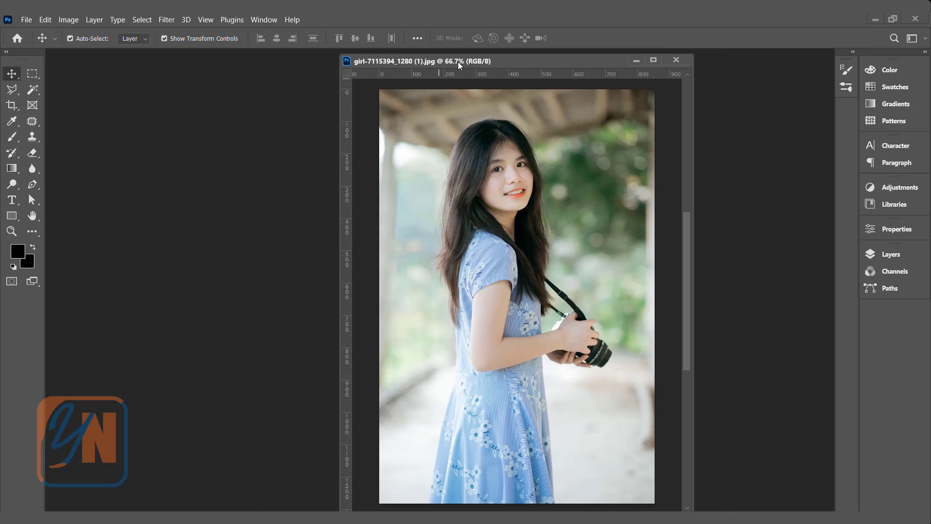
{"action": "left_click", "coordinate": [880, 254]}
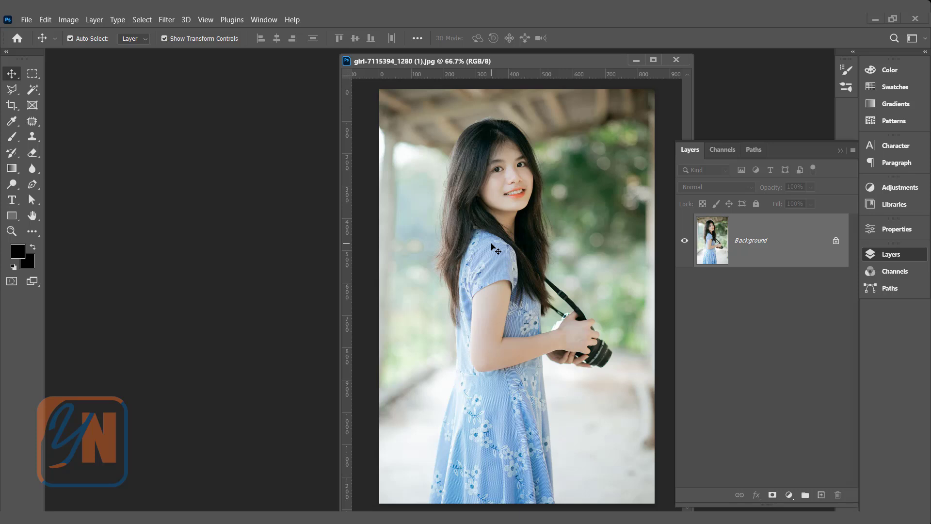
Draw a rectangle about 481 × 341 px over the girl's head and fill it with the recently used gray
{"action": "left_click", "coordinate": [13, 219]}
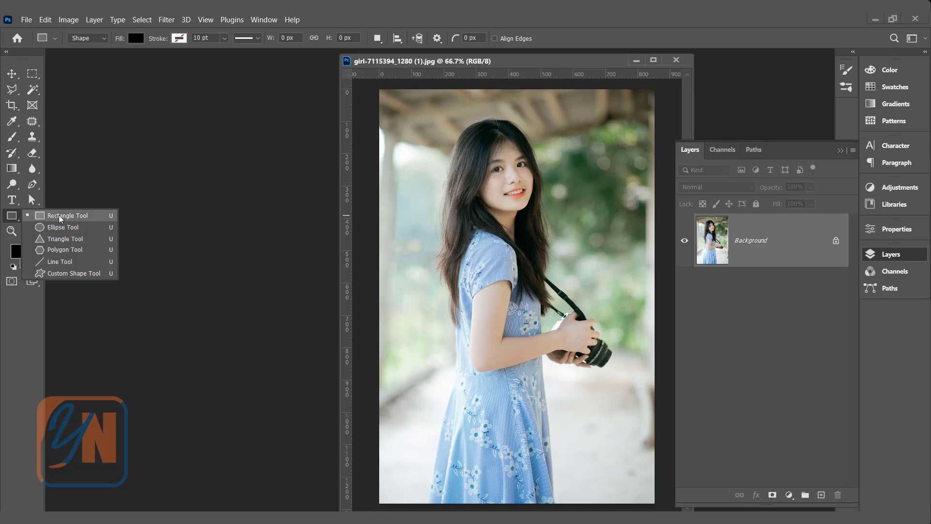
{"action": "left_click", "coordinate": [59, 216]}
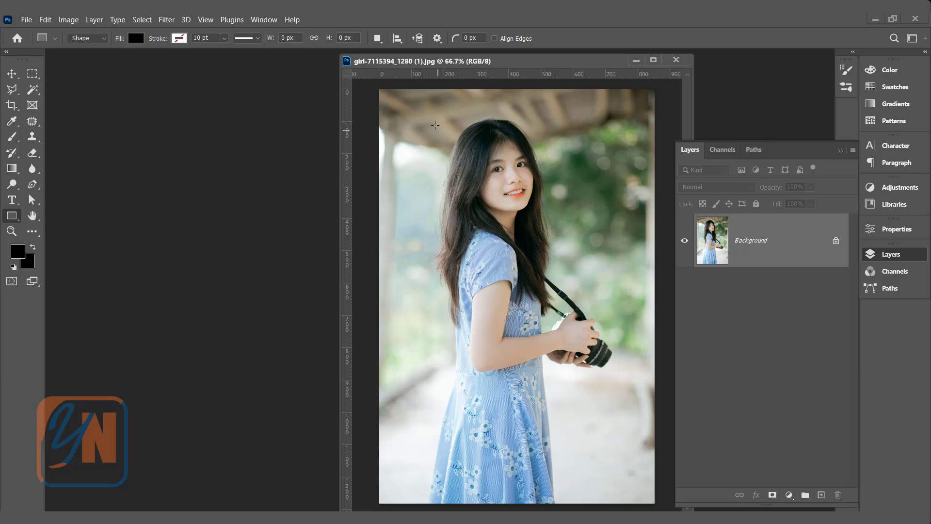
{"action": "left_click_drag", "start_coordinate": [428, 105], "coordinate": [582, 216]}
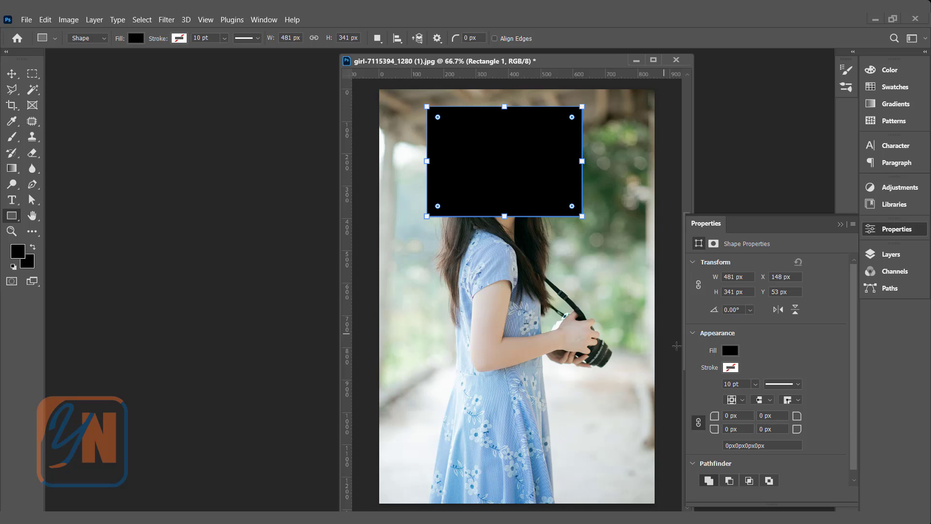
{"action": "left_click", "coordinate": [730, 353]}
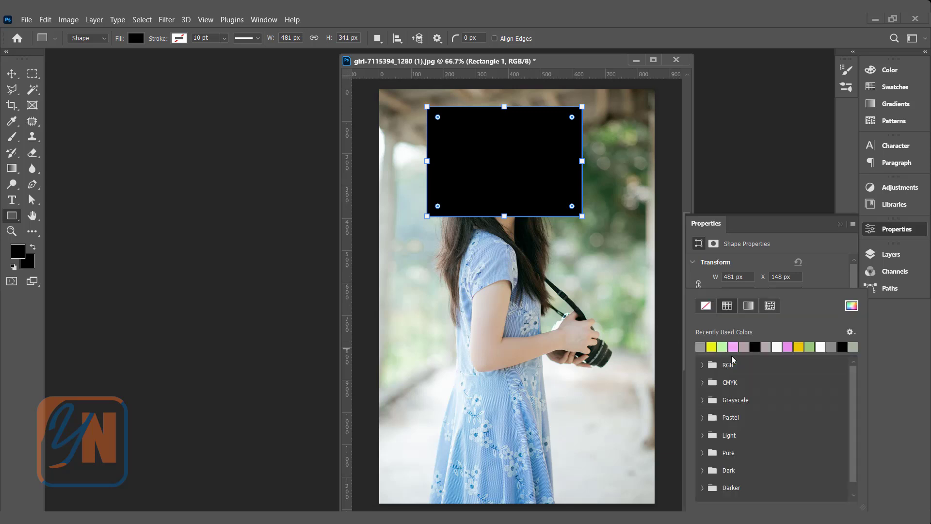
{"action": "left_click", "coordinate": [702, 346]}
{"action": "left_click", "coordinate": [828, 278]}
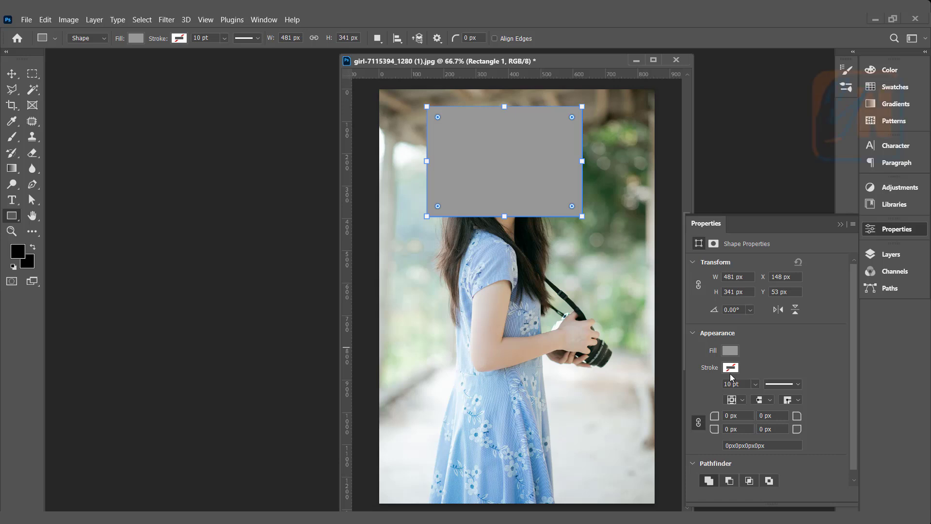
{"action": "left_click", "coordinate": [838, 224]}
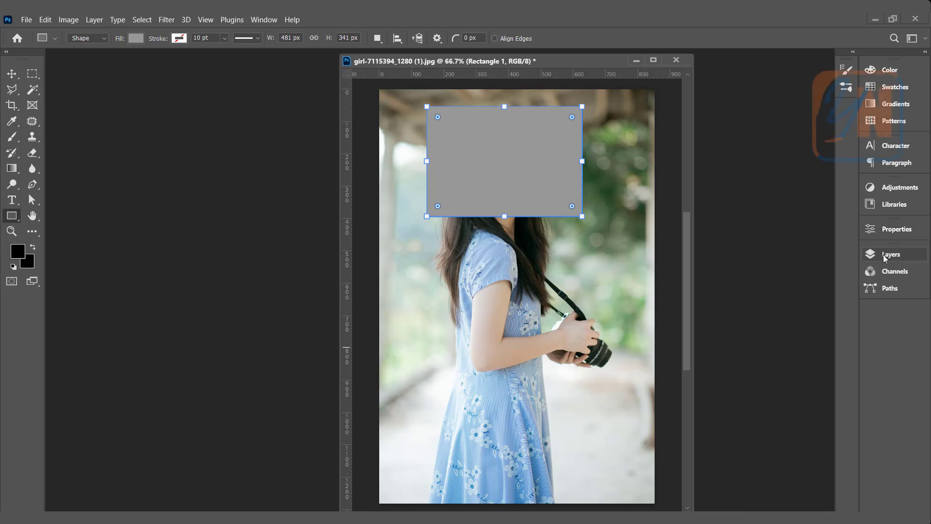
Add a 10 px Stroke layer style to the rectangle, positioned Inside with Normal blend mode
{"action": "left_click", "coordinate": [883, 255]}
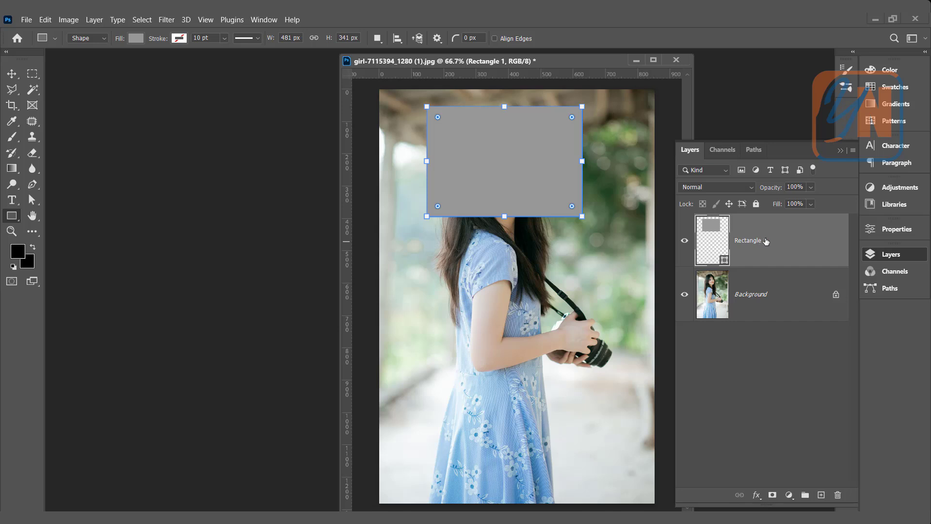
{"action": "right_click", "coordinate": [822, 241]}
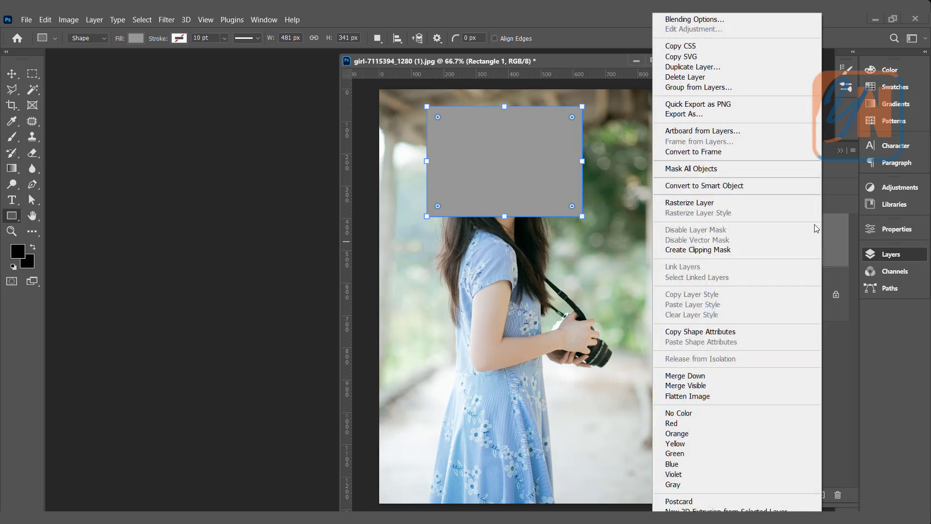
{"action": "left_click", "coordinate": [709, 19]}
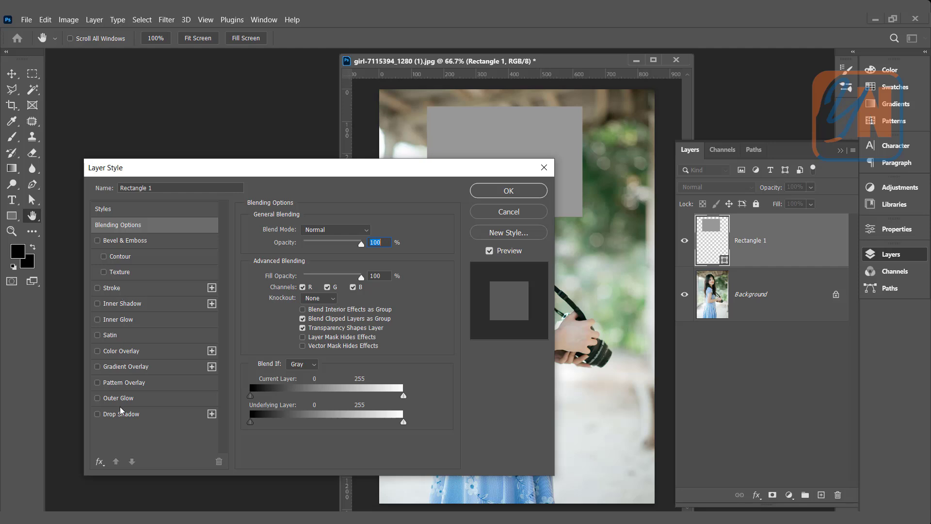
{"action": "left_click", "coordinate": [98, 289]}
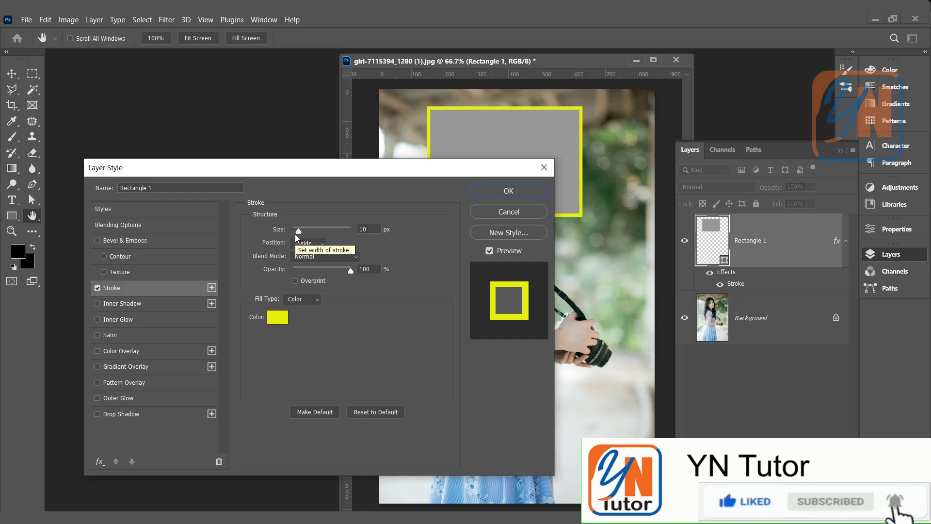
{"action": "mouse_move", "coordinate": [298, 234]}
{"action": "left_mouse_down"}
{"action": "mouse_move", "coordinate": [308, 234]}
{"action": "mouse_move", "coordinate": [299, 238]}
{"action": "left_mouse_up"}
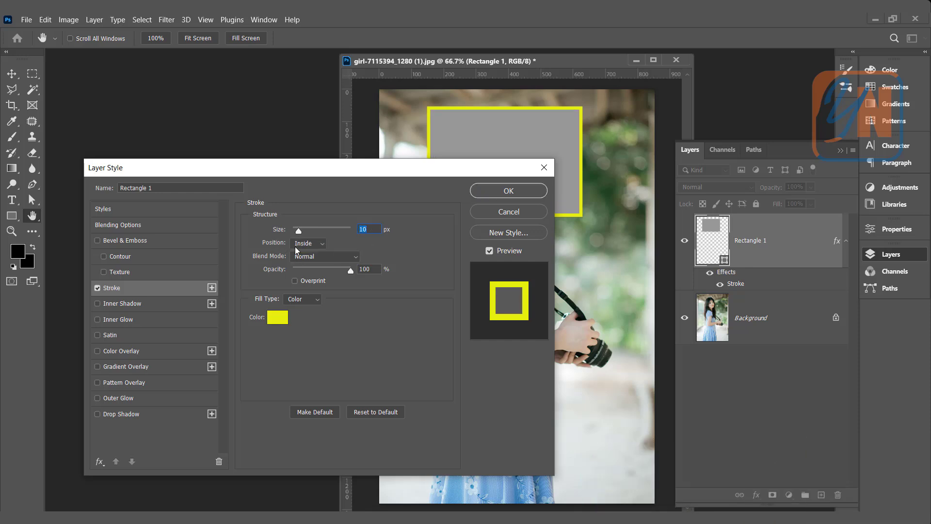
{"action": "left_click", "coordinate": [320, 243]}
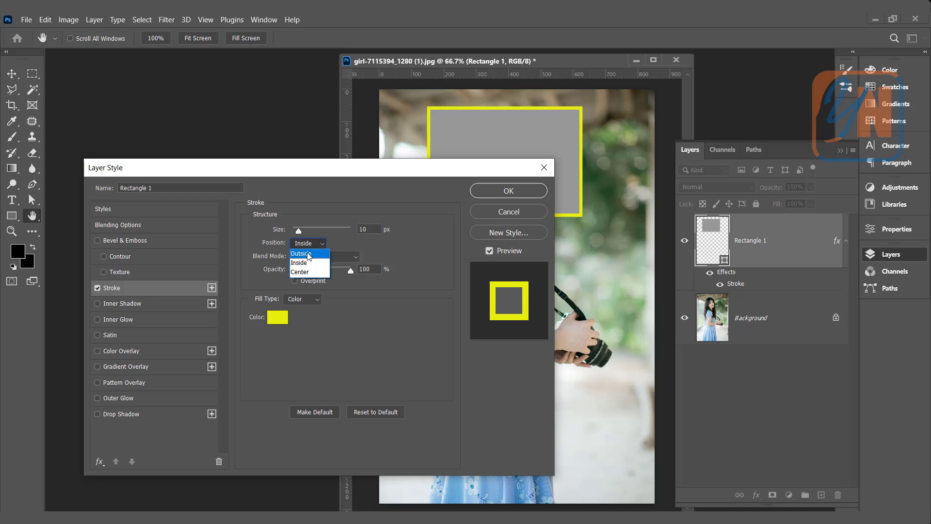
{"action": "left_click", "coordinate": [308, 254]}
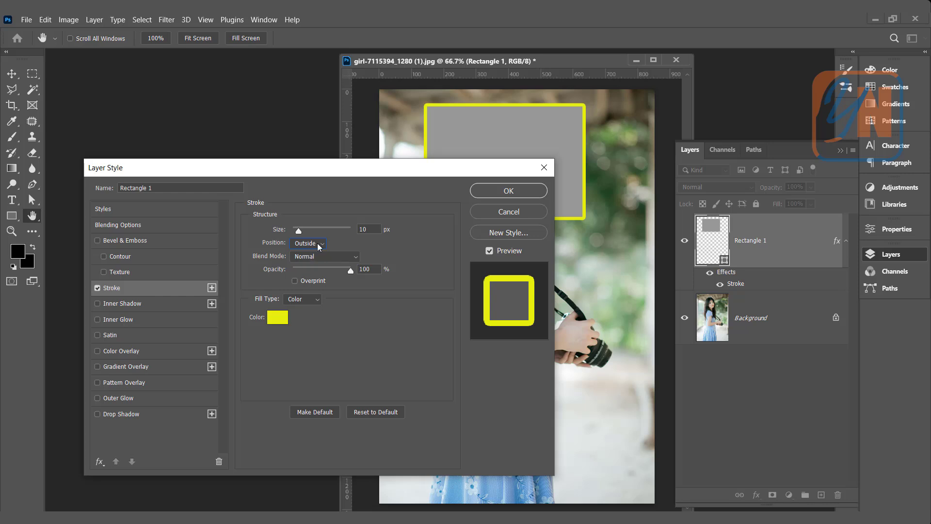
{"action": "left_click", "coordinate": [320, 243]}
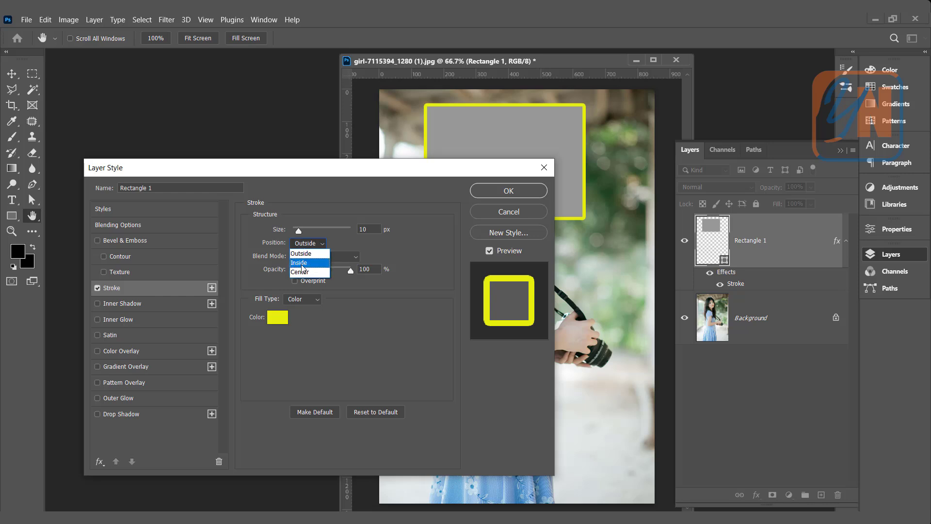
{"action": "left_click", "coordinate": [302, 263]}
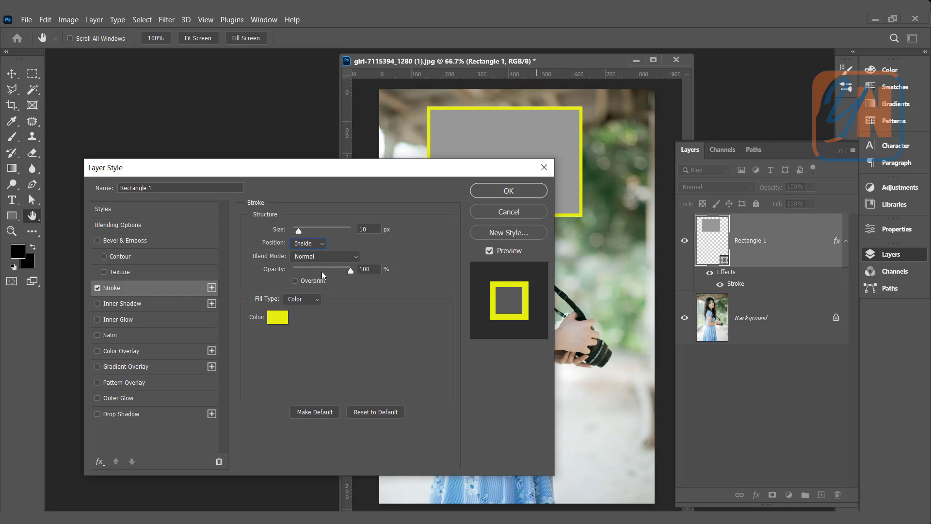
Set the rectangle's stroke color to near-white fafafa
{"action": "left_click", "coordinate": [273, 322]}
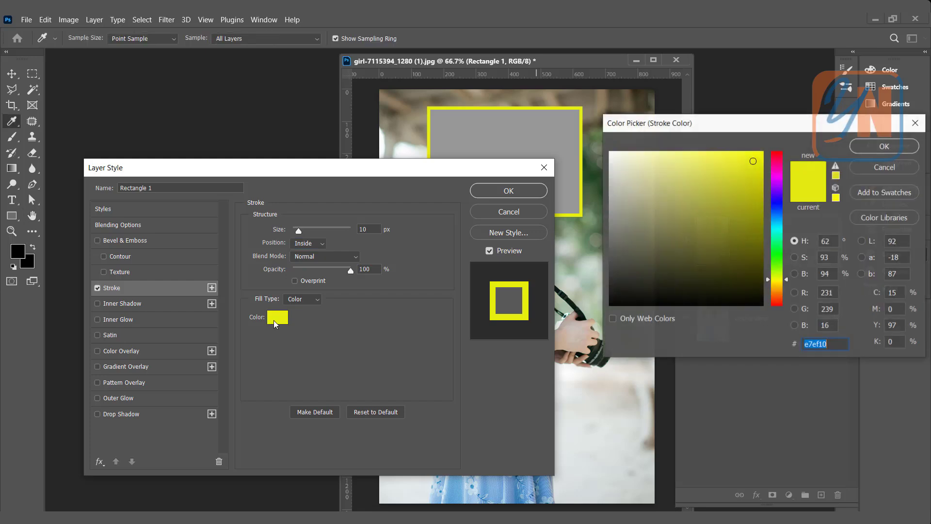
{"action": "left_click", "coordinate": [610, 154]}
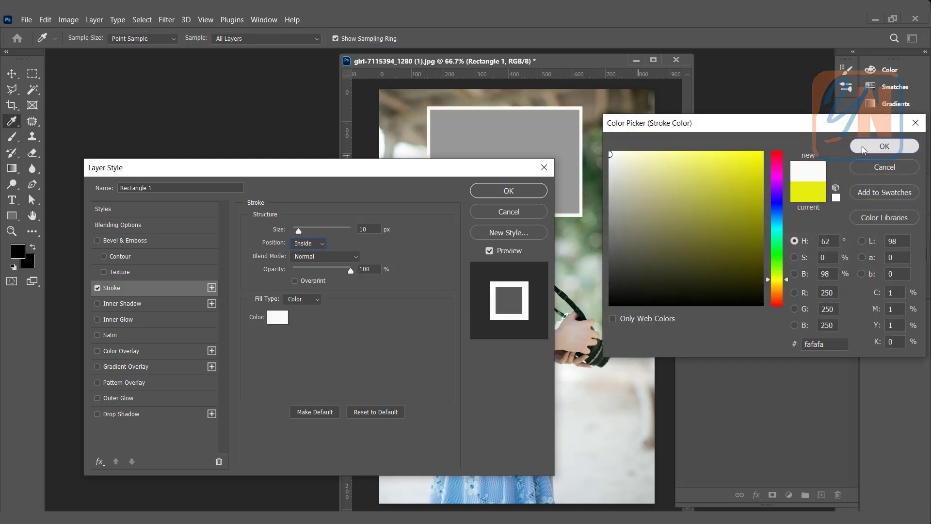
{"action": "left_click", "coordinate": [885, 146]}
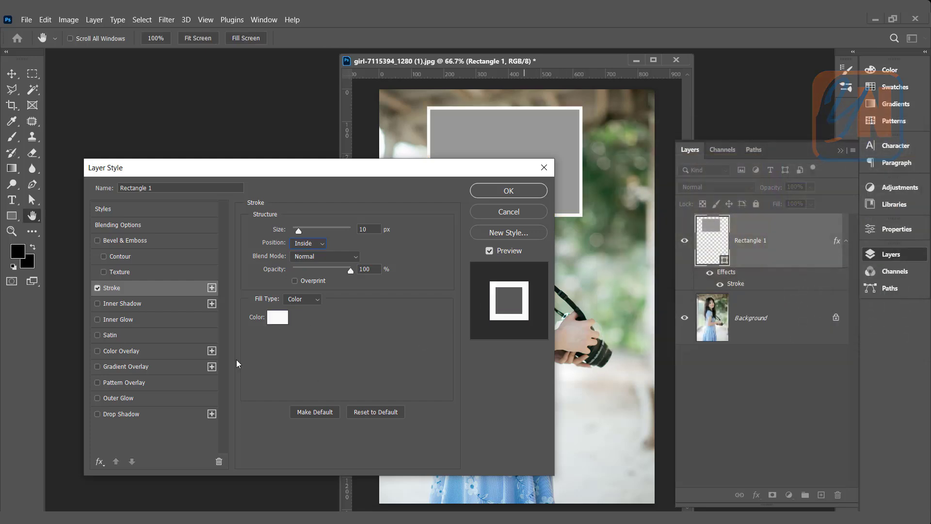
Add a drop shadow to the rectangle with 39% opacity, 120° angle, 14 px distance, 13% spread and 13 px size
{"action": "left_click", "coordinate": [125, 415]}
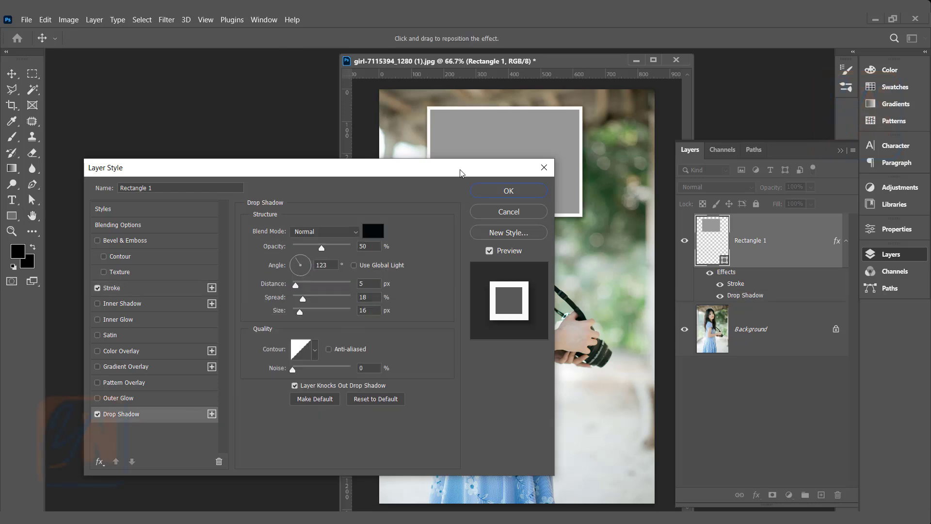
{"action": "left_click_drag", "start_coordinate": [462, 171], "coordinate": [427, 168]}
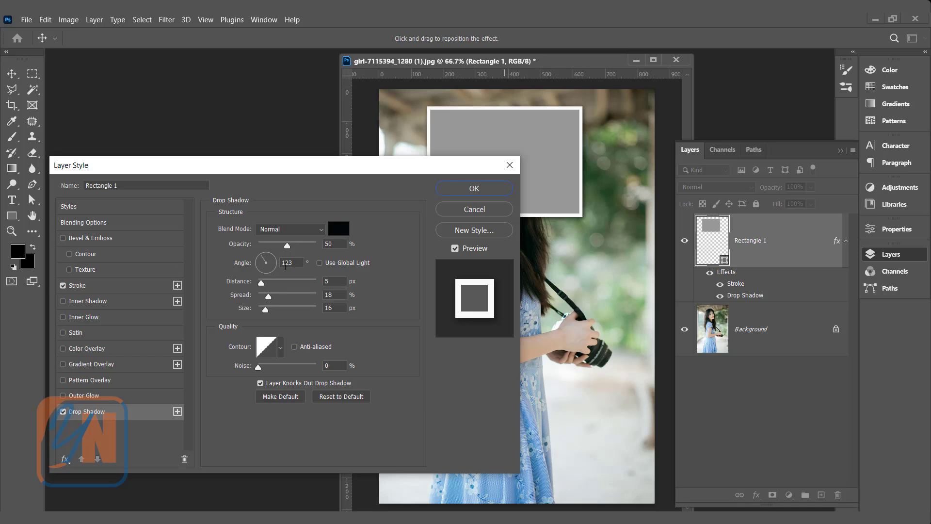
{"action": "left_click", "coordinate": [272, 264]}
{"action": "key", "text": "ctrl+z"}
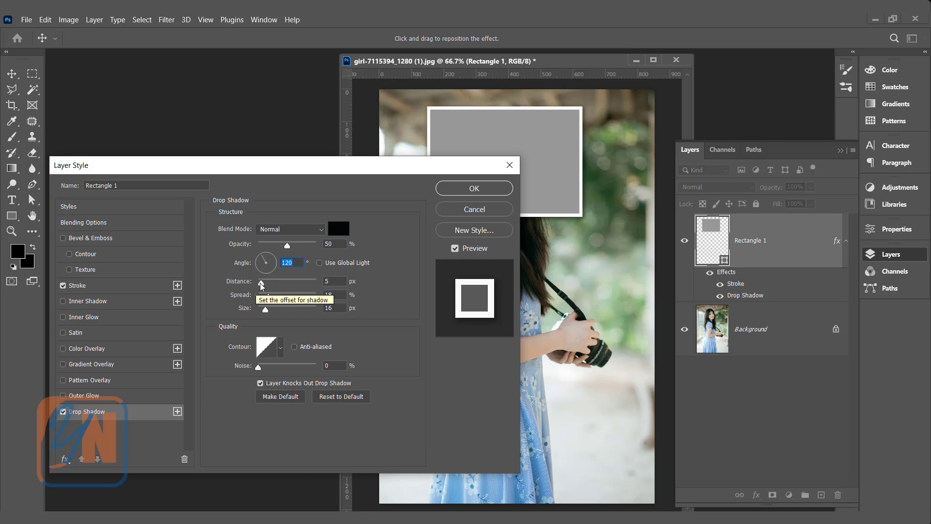
{"action": "left_click_drag", "start_coordinate": [262, 285], "coordinate": [265, 310]}
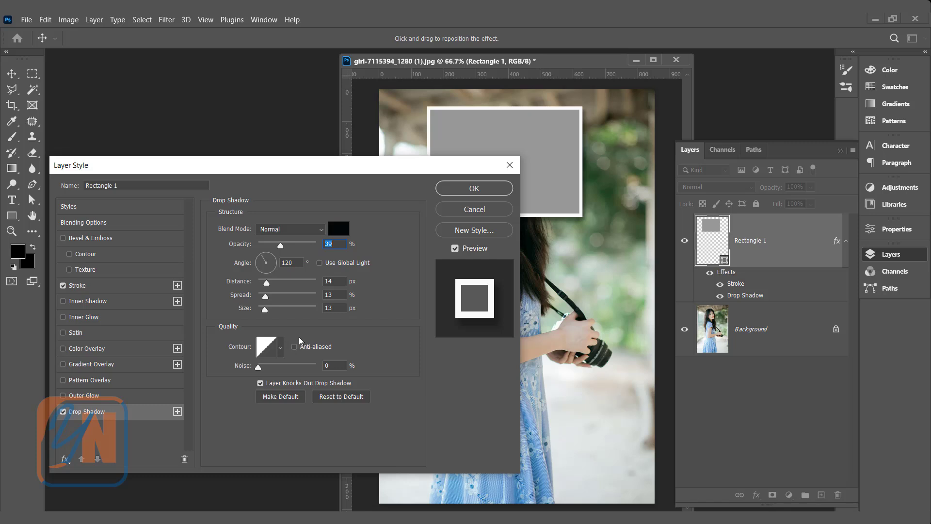
{"action": "left_click", "coordinate": [459, 190]}
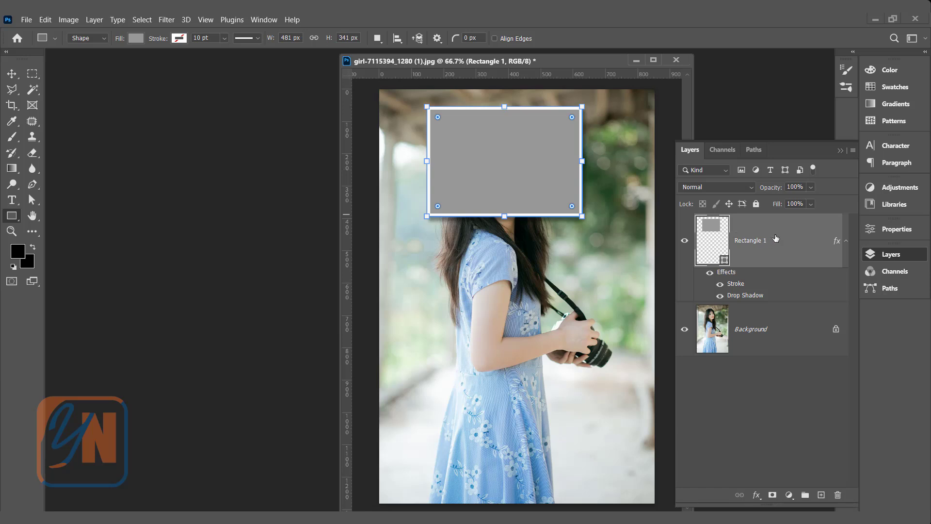
Unlock the background photo layer and move the rectangle layer beneath it
{"action": "left_click", "coordinate": [835, 330]}
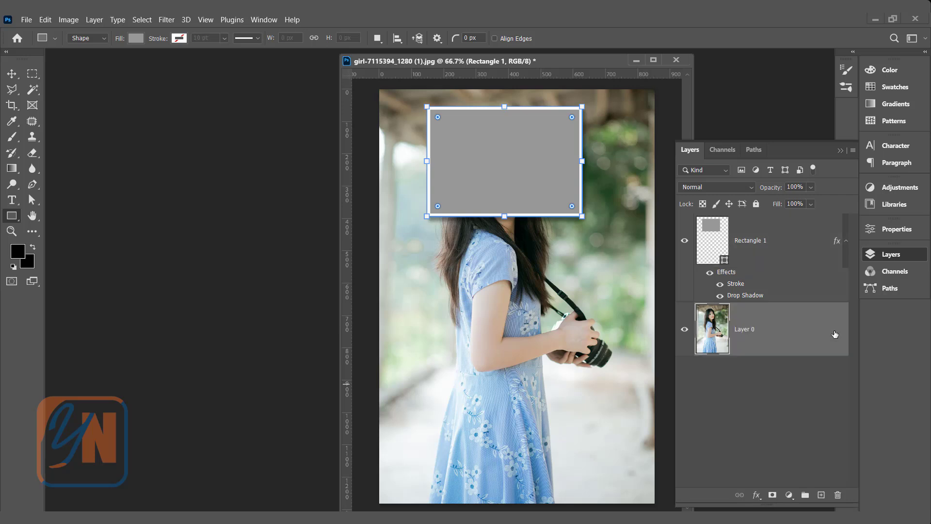
{"action": "left_click_drag", "start_coordinate": [770, 237], "coordinate": [760, 358]}
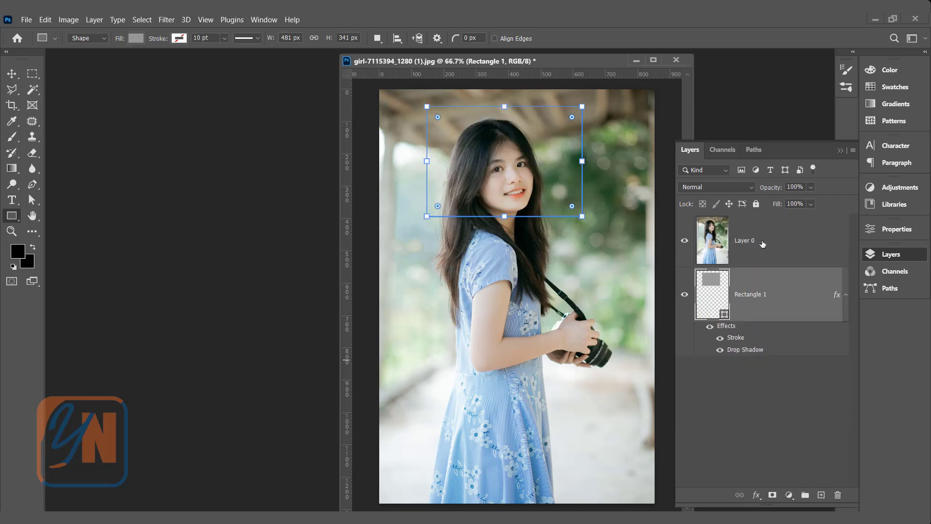
{"action": "left_click", "coordinate": [775, 250]}
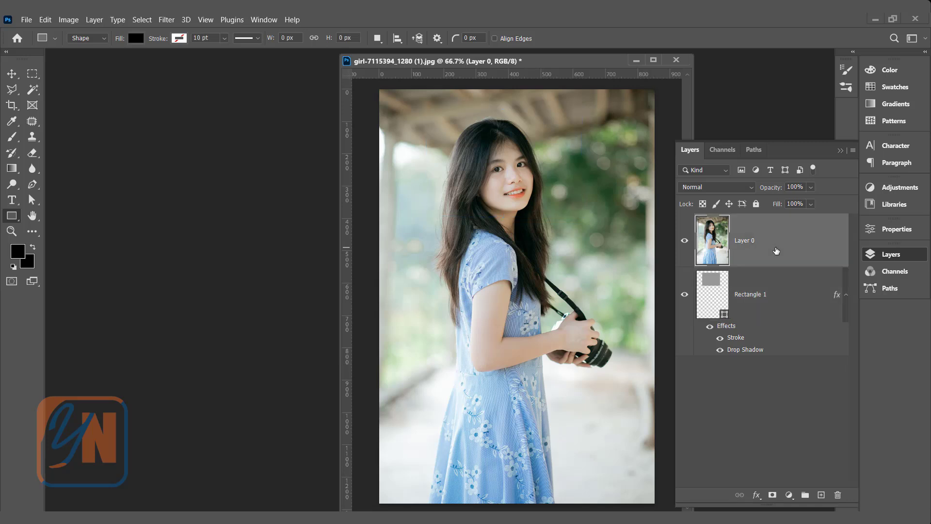
Clip the photo layer to the rectangle layer with a clipping mask
{"action": "left_click_drag", "start_coordinate": [776, 251], "coordinate": [778, 265]}
{"action": "left_click", "coordinate": [778, 265], "text": "alt"}
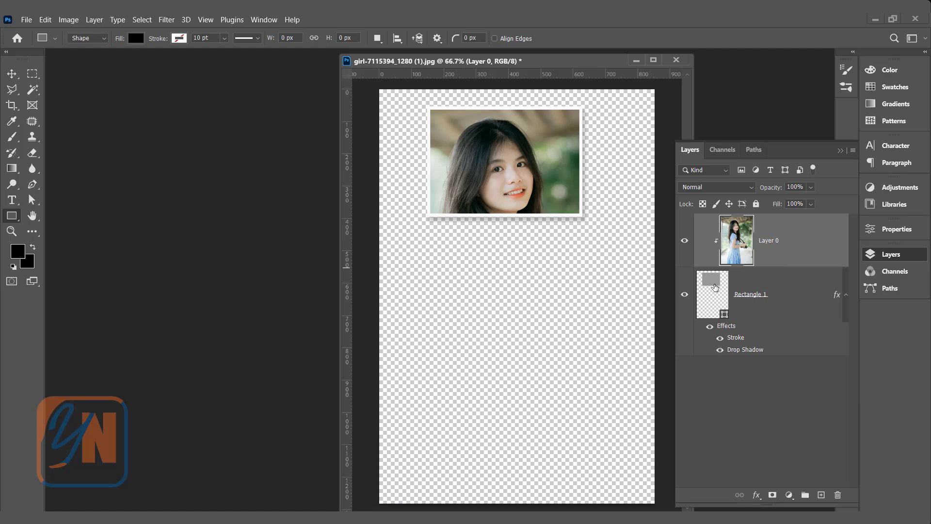
{"action": "key", "text": "ctrl+z"}
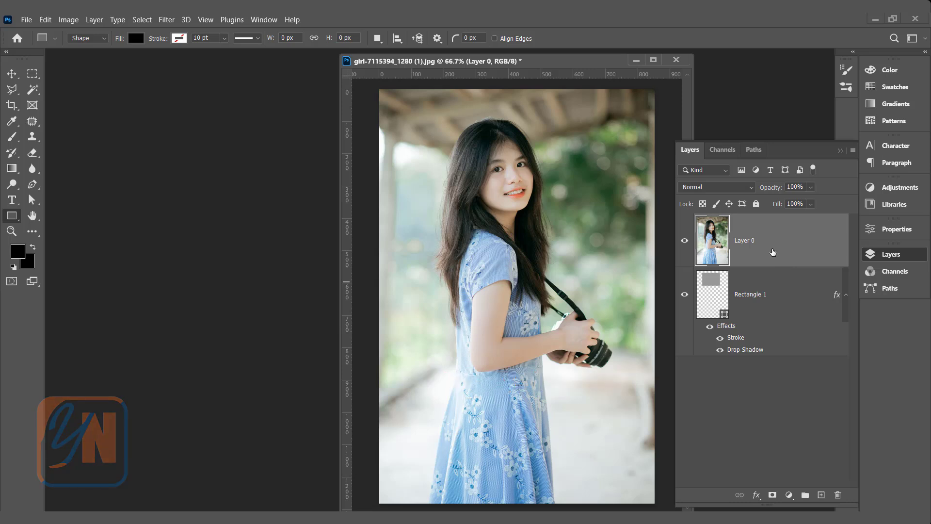
{"action": "key", "text": "ctrl+alt+g"}
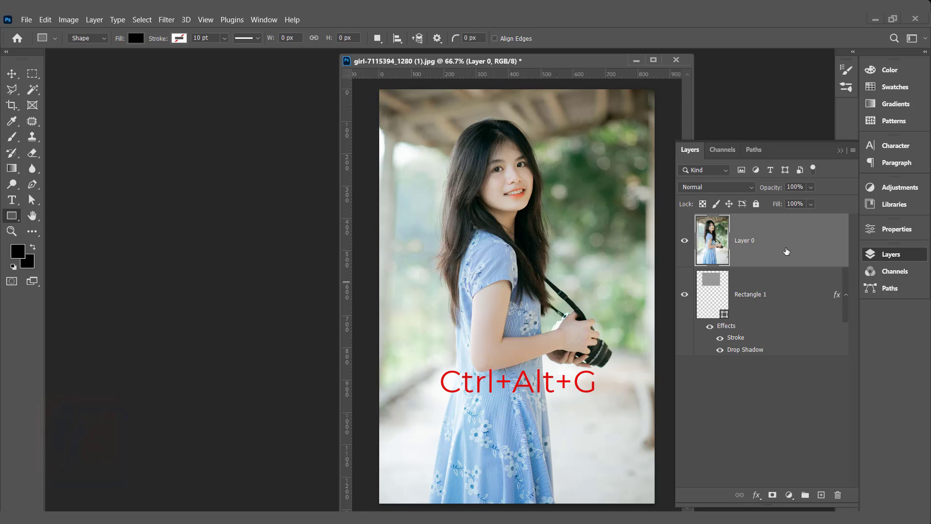
{"action": "key", "text": "ctrl+alt+g"}
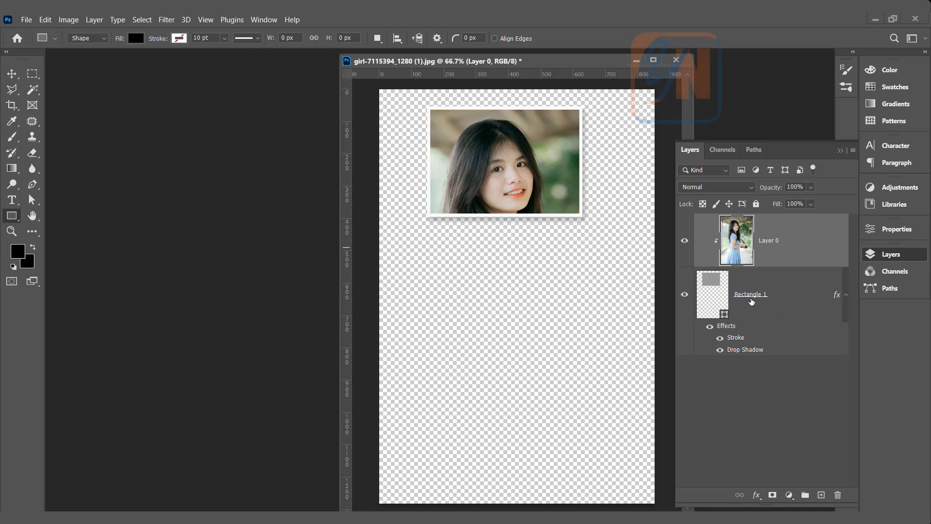
Select the photo layer together with its rectangle layer and duplicate both
{"action": "key", "text": "v"}
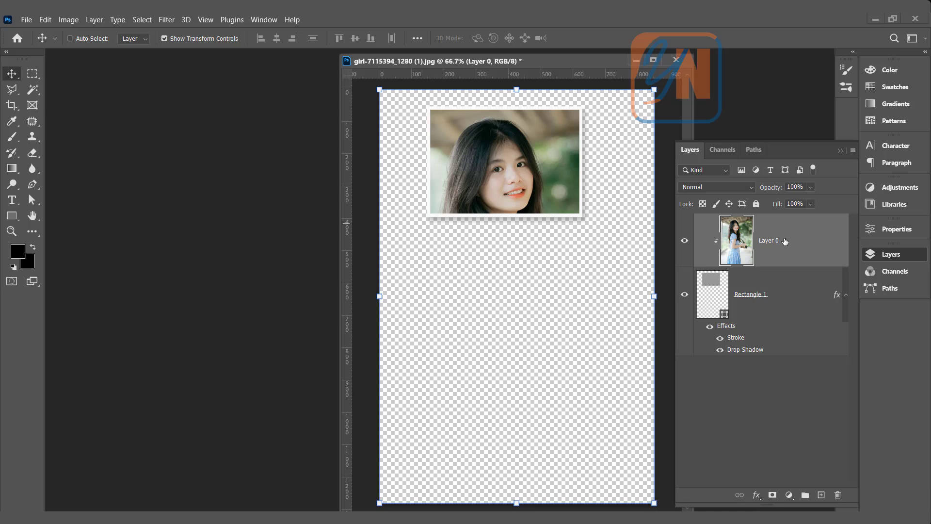
{"action": "left_click", "coordinate": [780, 285], "text": "shift"}
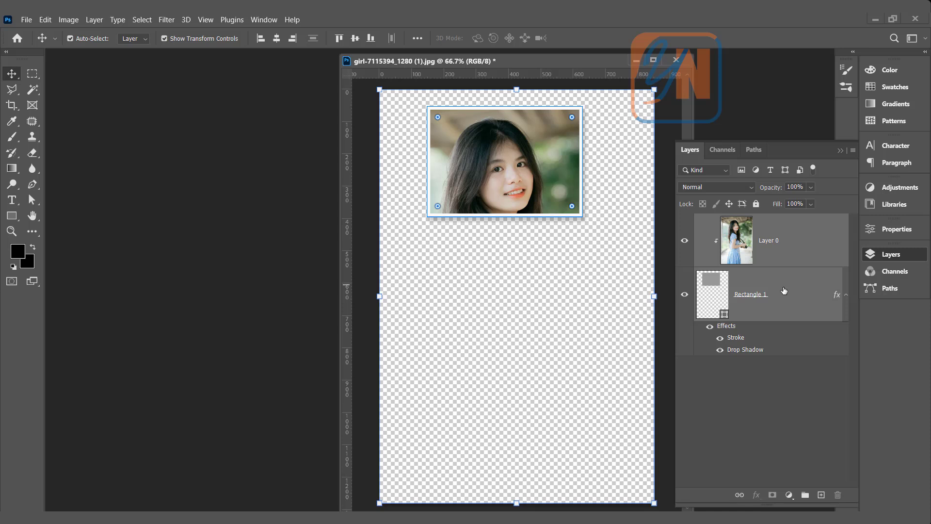
{"action": "key", "text": "ctrl+j"}
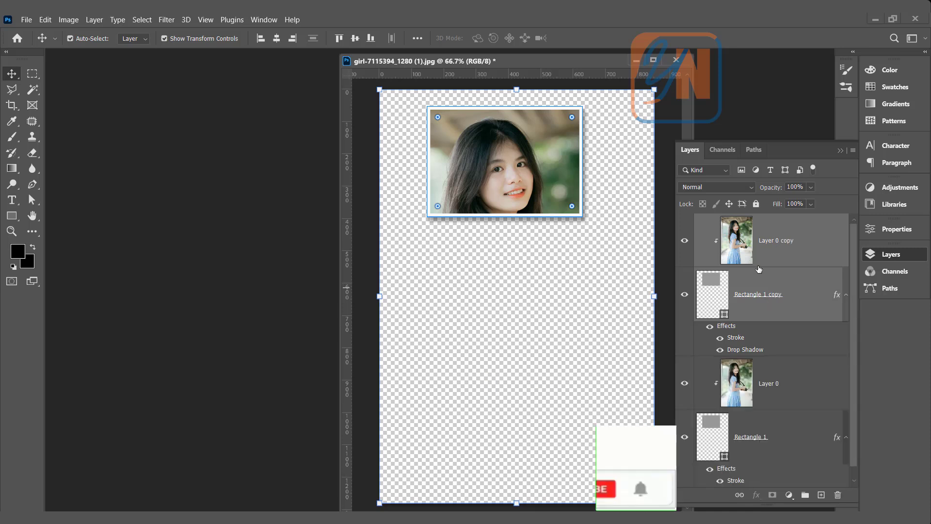
Lock the duplicated photo layer and move its rectangle frame down and to the right, overlapping the original frame
{"action": "left_click", "coordinate": [789, 239]}
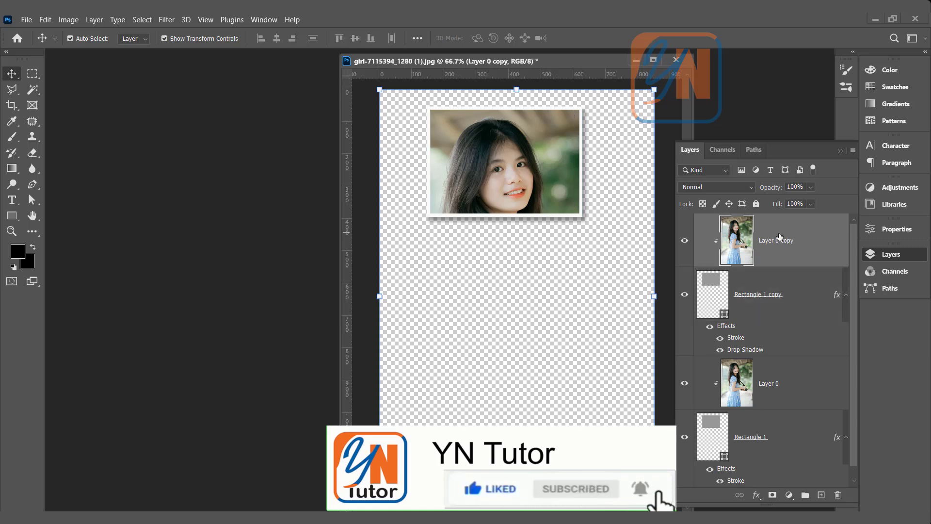
{"action": "left_click", "coordinate": [756, 204]}
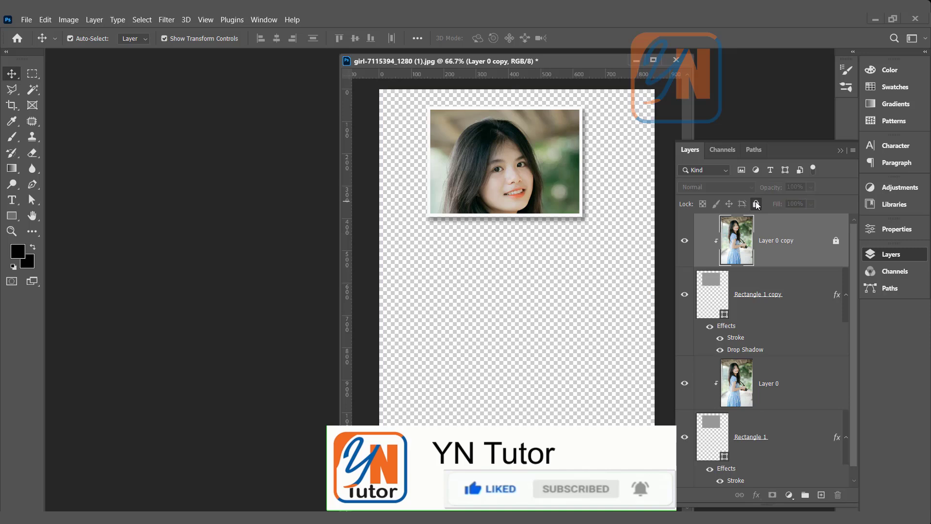
{"action": "left_click", "coordinate": [537, 150]}
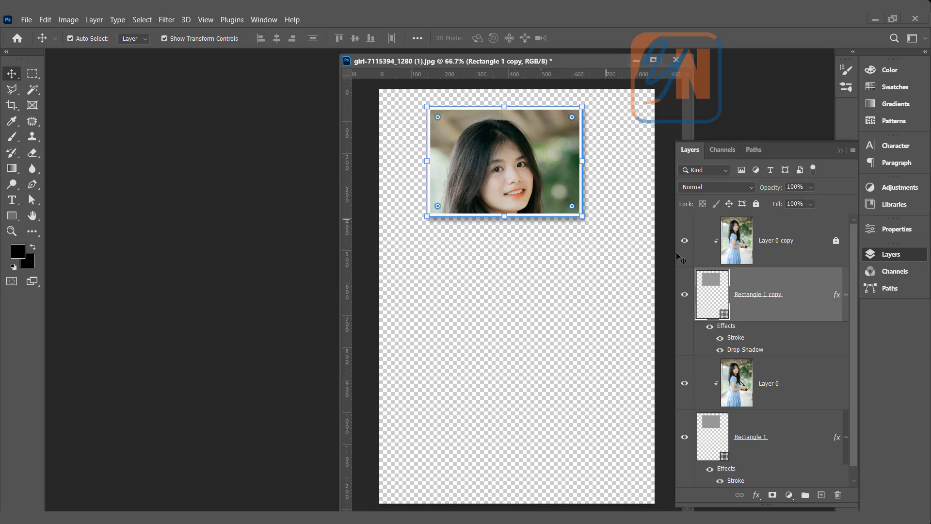
{"action": "left_click_drag", "start_coordinate": [517, 164], "coordinate": [565, 242]}
Lock the original photo layer and rotate its rectangle frame about 9.7° counterclockwise
{"action": "left_click", "coordinate": [536, 128]}
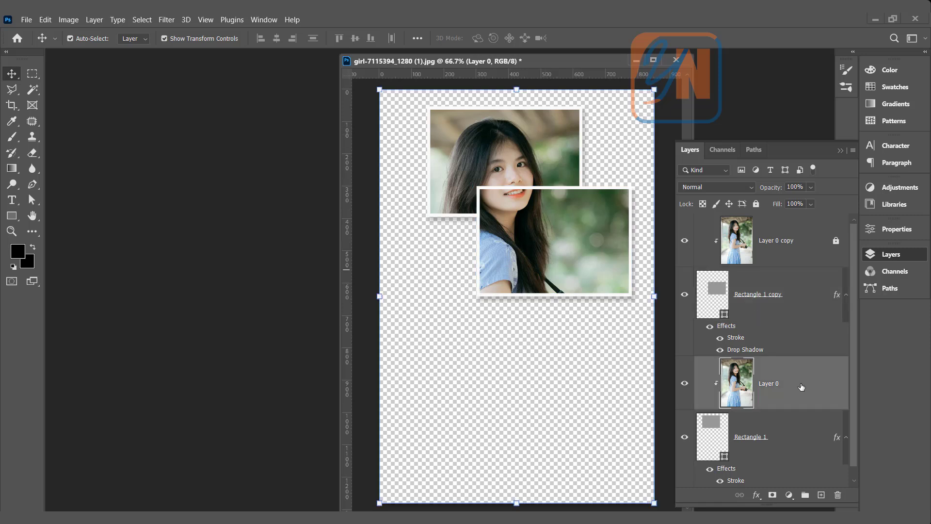
{"action": "left_click", "coordinate": [757, 204]}
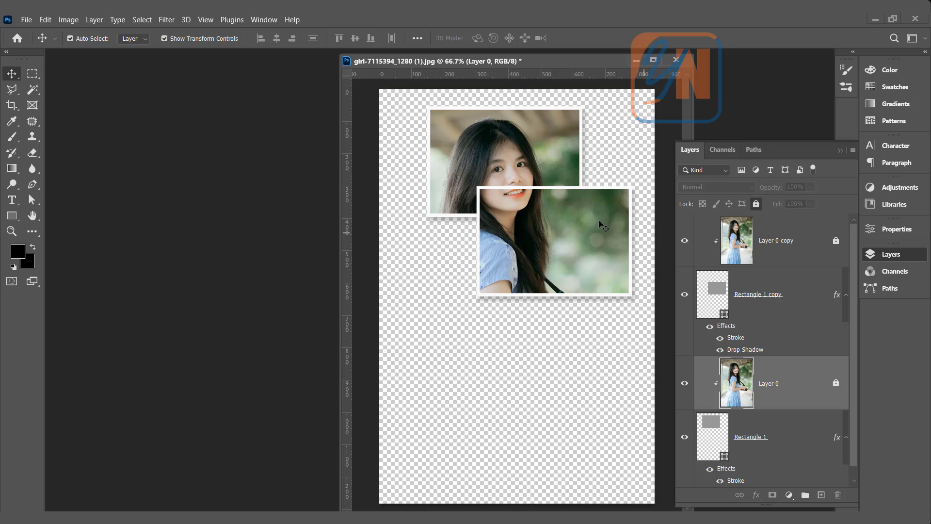
{"action": "left_click", "coordinate": [565, 143]}
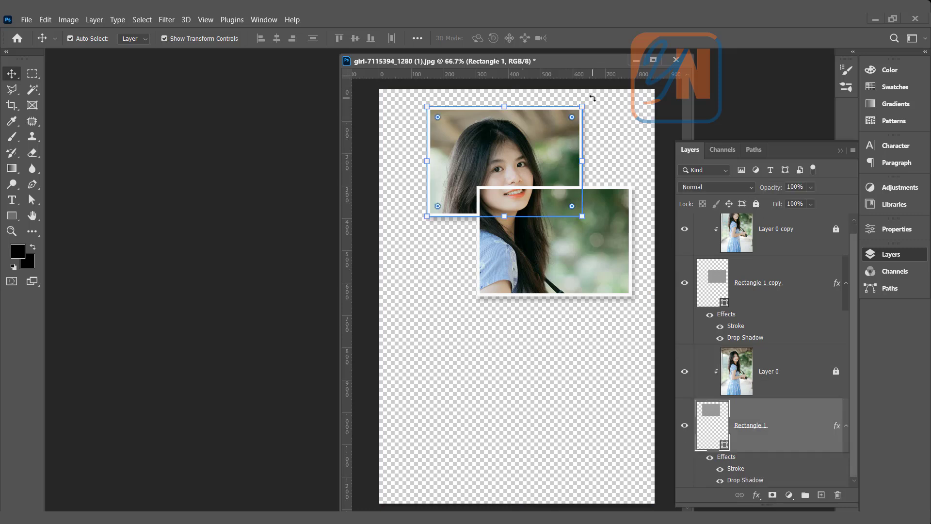
{"action": "left_click_drag", "start_coordinate": [590, 97], "coordinate": [578, 85]}
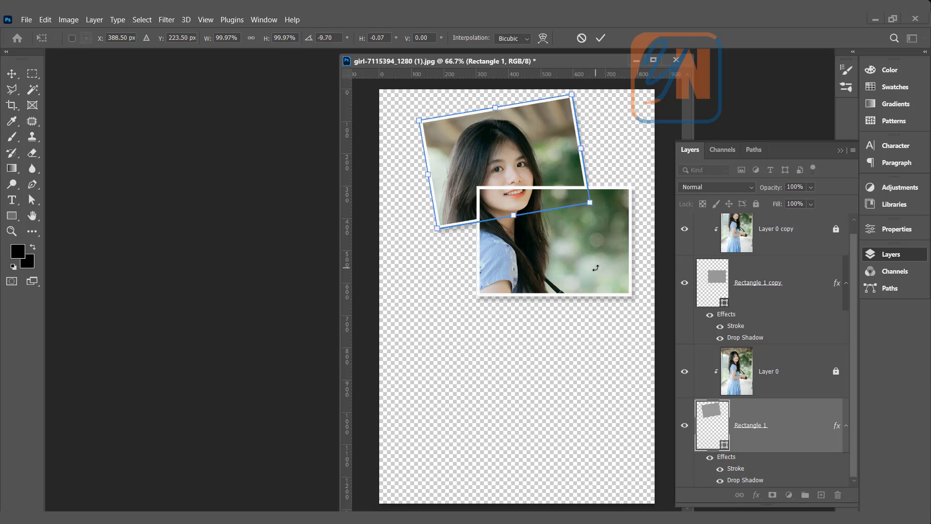
{"action": "key", "text": "Return"}
Rotate the second rectangle frame about 5.5° clockwise and nudge it slightly up over the face
{"action": "left_click", "coordinate": [630, 219]}
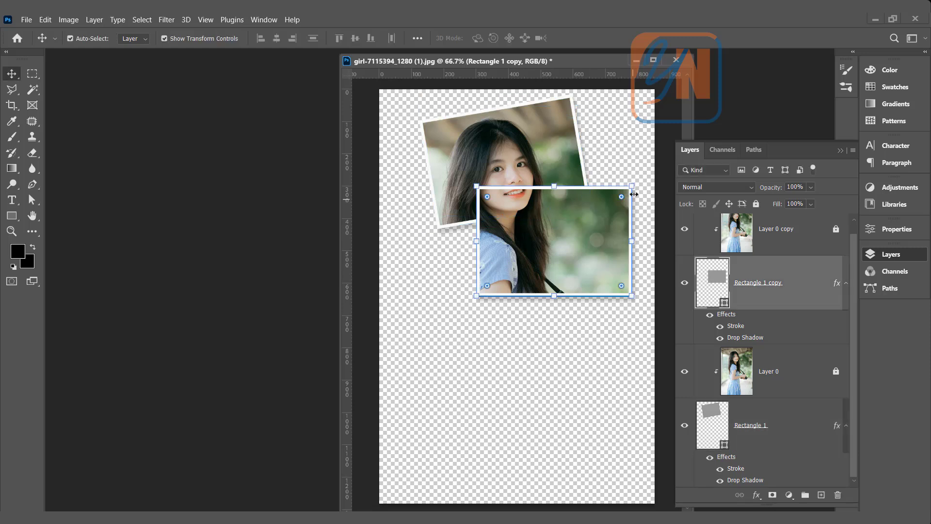
{"action": "left_click_drag", "start_coordinate": [642, 179], "coordinate": [648, 188]}
{"action": "left_click_drag", "start_coordinate": [597, 248], "coordinate": [599, 241]}
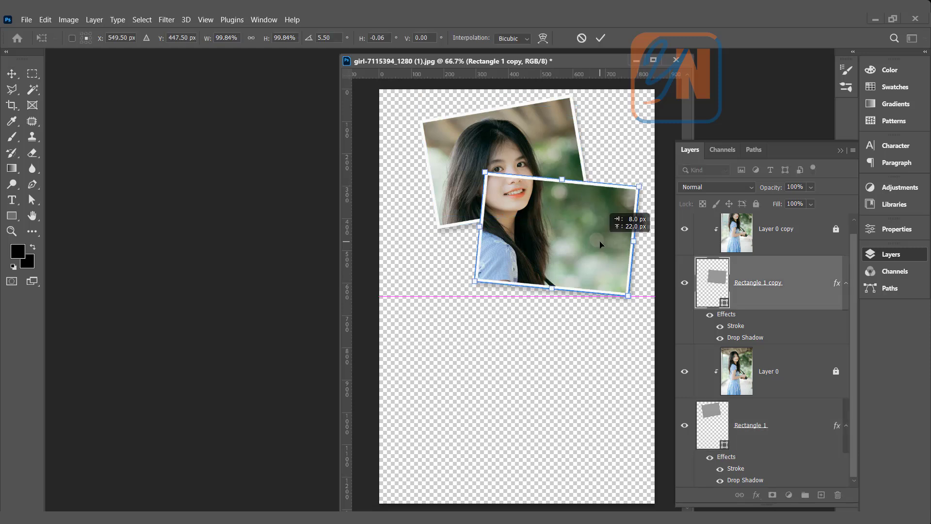
Duplicate the second frame with its photo and place the copy lower left, rotated about 16° counterclockwise
{"action": "left_click", "coordinate": [790, 241]}
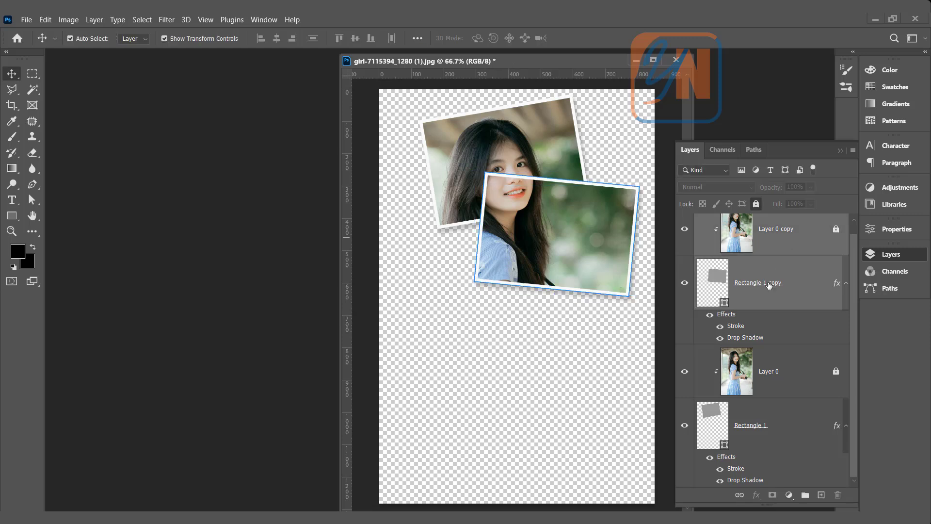
{"action": "key", "text": "ctrl+j"}
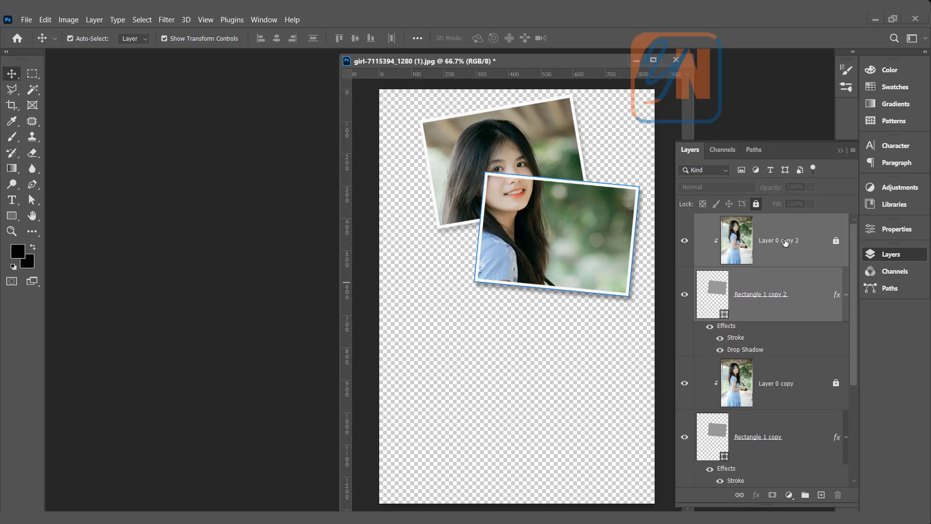
{"action": "left_click", "coordinate": [764, 300]}
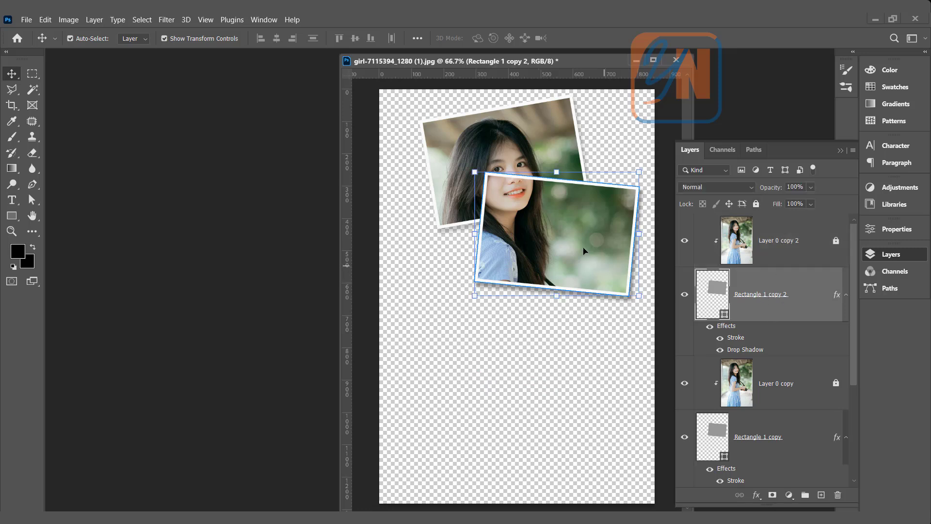
{"action": "left_click_drag", "start_coordinate": [593, 222], "coordinate": [515, 258]}
{"action": "left_click_drag", "start_coordinate": [560, 204], "coordinate": [539, 183]}
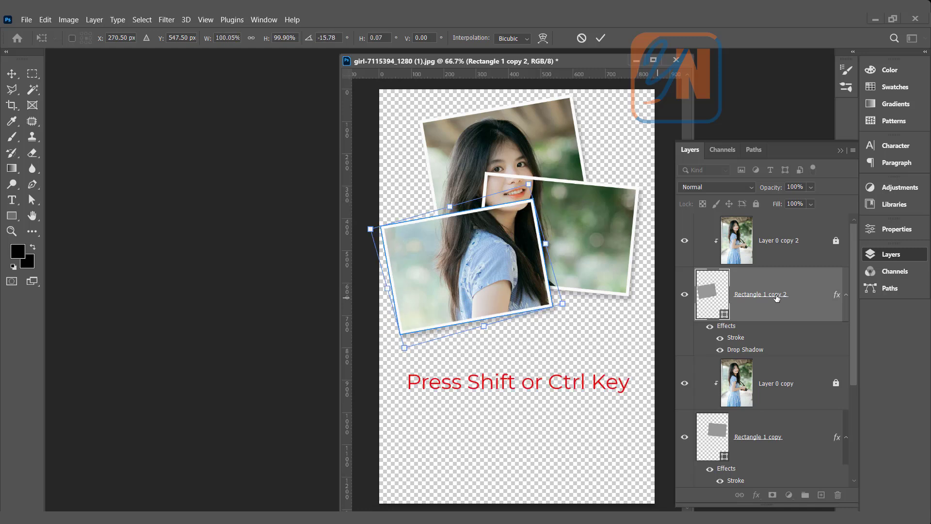
Duplicate the third frame with its photo and place the copy lower right over the camera, rotated about 13° counterclockwise
{"action": "left_click", "coordinate": [799, 249], "text": "ctrl"}
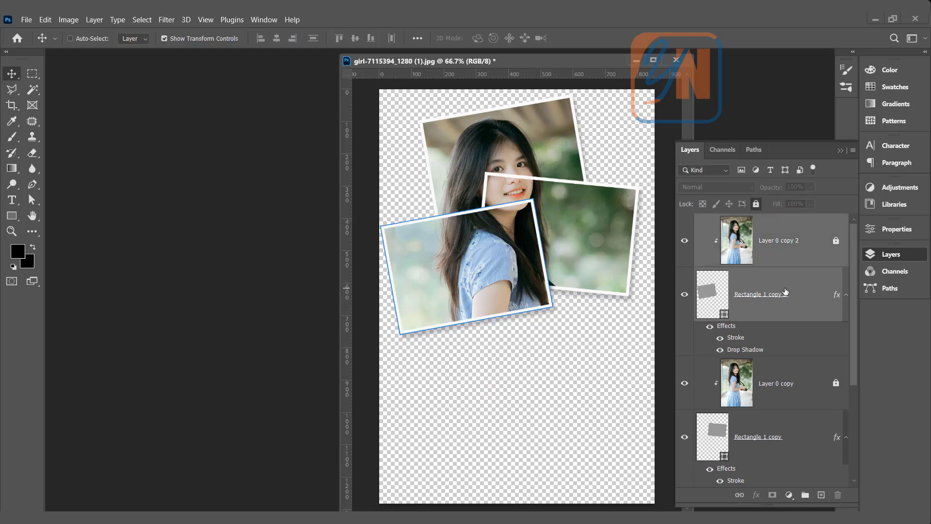
{"action": "key", "text": "ctrl+j"}
{"action": "left_click", "coordinate": [769, 301]}
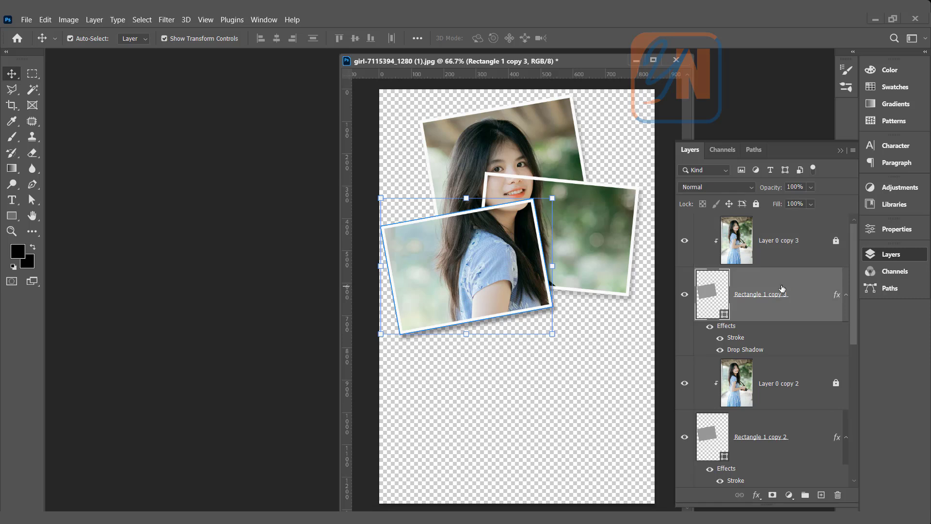
{"action": "left_click_drag", "start_coordinate": [521, 304], "coordinate": [594, 334]}
{"action": "key", "text": "ctrl+t"}
{"action": "left_click_drag", "start_coordinate": [624, 238], "coordinate": [612, 222]}
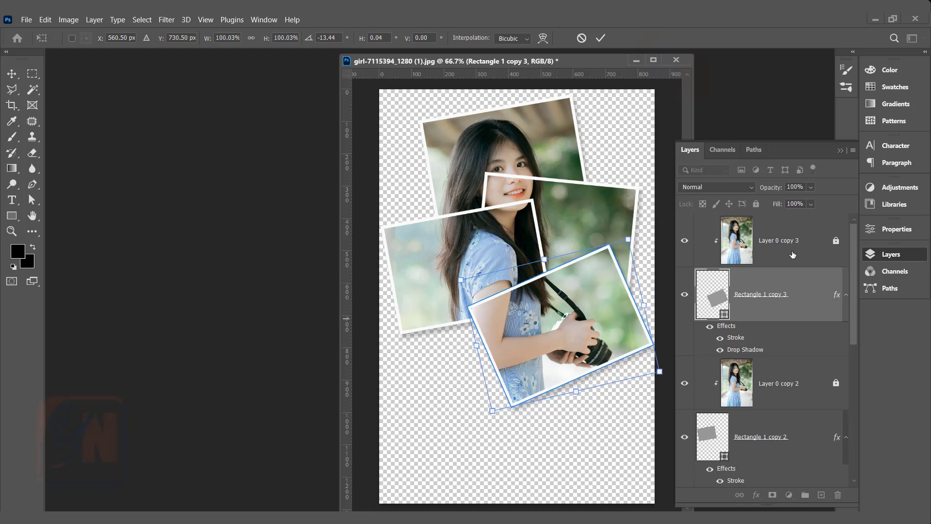
{"action": "key", "text": "Return"}
Duplicate the fourth frame with its photo and place the copy lower left over the elbow, rotated about 35° clockwise
{"action": "left_click", "coordinate": [792, 252], "text": "shift"}
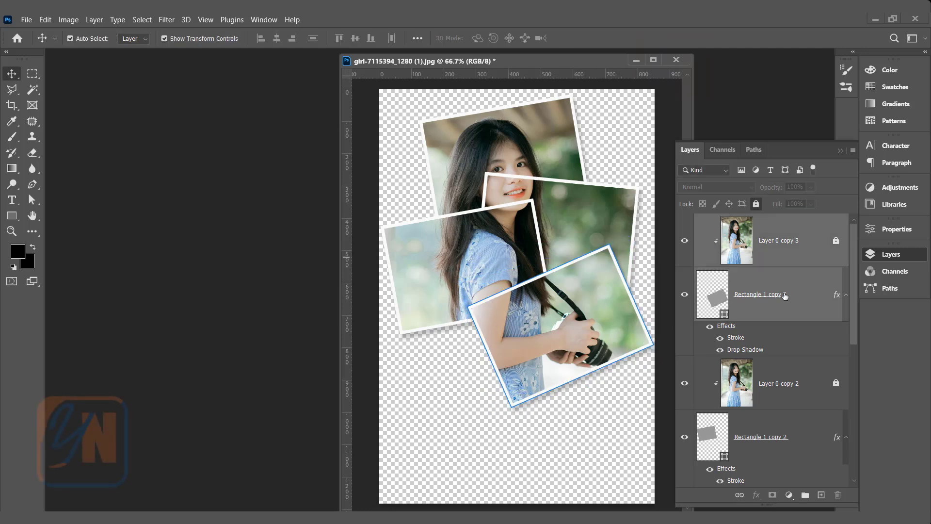
{"action": "key", "text": "ctrl+j"}
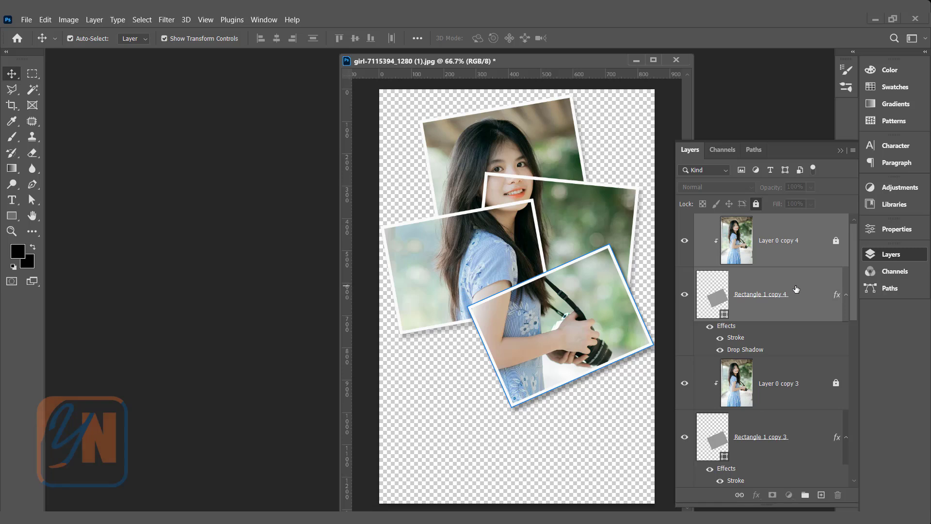
{"action": "left_click", "coordinate": [795, 289]}
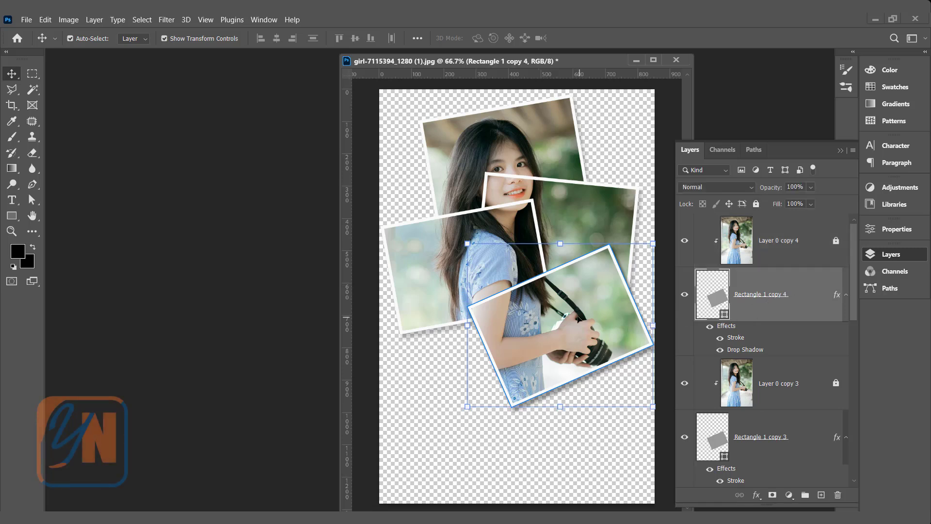
{"action": "left_click_drag", "start_coordinate": [591, 307], "coordinate": [515, 339]}
{"action": "left_click_drag", "start_coordinate": [586, 280], "coordinate": [597, 350]}
{"action": "left_click_drag", "start_coordinate": [481, 380], "coordinate": [464, 376]}
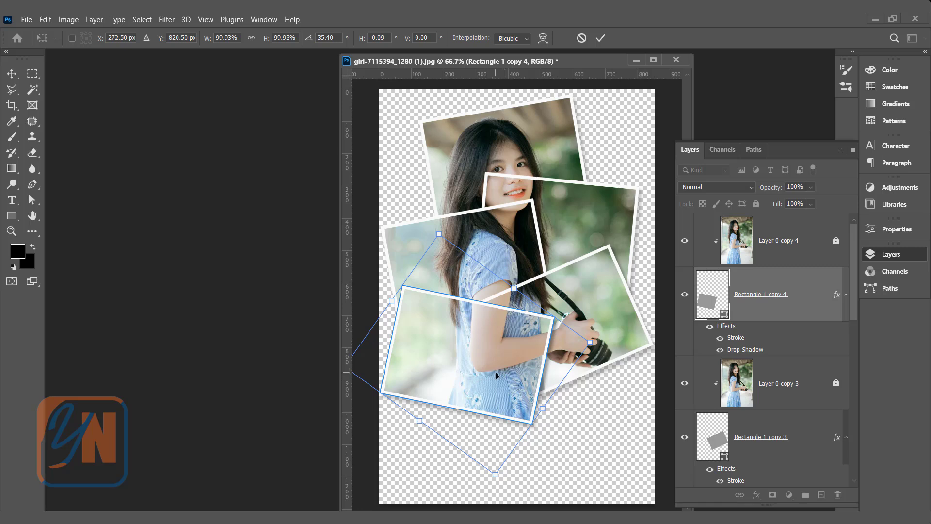
Duplicate the fifth frame with its photo and place the copy lower right over the skirt, rotated about 23° counterclockwise
{"action": "left_click", "coordinate": [784, 260]}
{"action": "left_click", "coordinate": [760, 294], "text": "ctrl"}
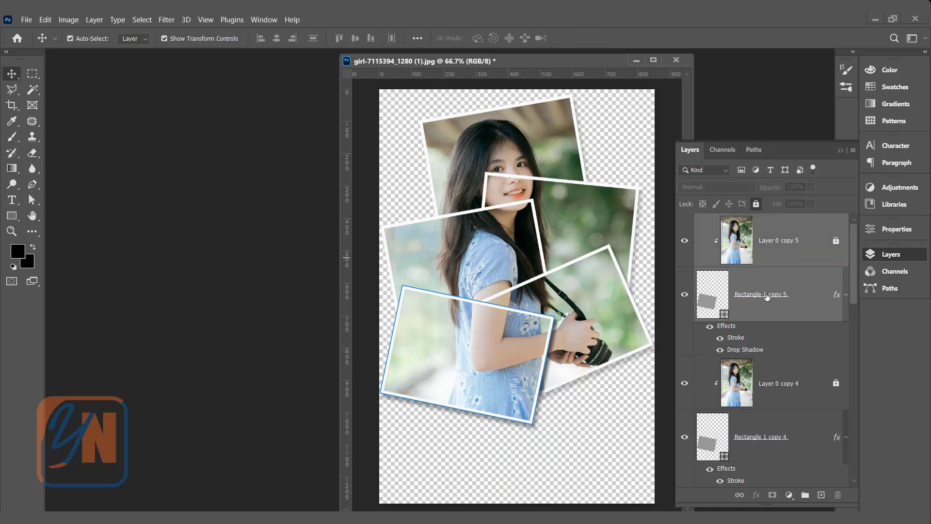
{"action": "key", "text": "ctrl+j"}
{"action": "left_click_drag", "start_coordinate": [499, 361], "coordinate": [566, 402]}
{"action": "left_click_drag", "start_coordinate": [625, 320], "coordinate": [590, 288]}
{"action": "left_click_drag", "start_coordinate": [538, 389], "coordinate": [562, 405]}
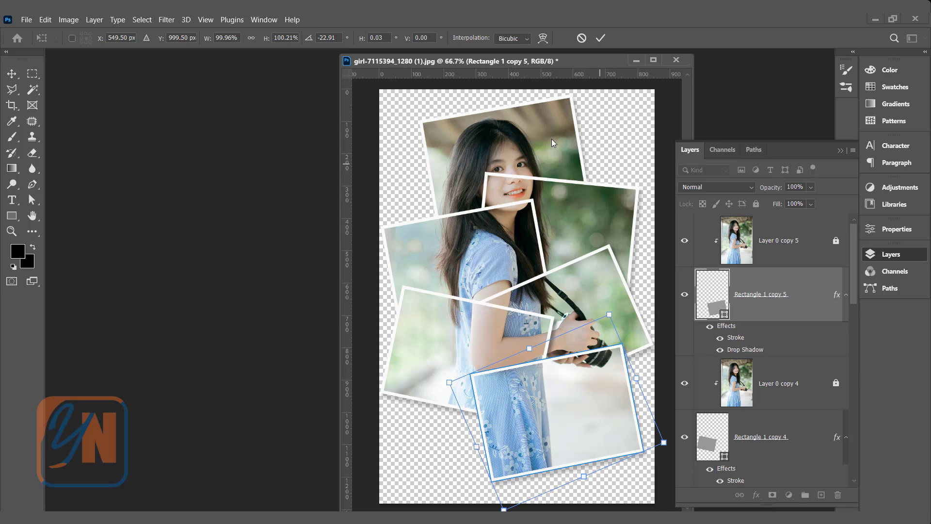
{"action": "left_click_drag", "start_coordinate": [854, 282], "coordinate": [855, 454]}
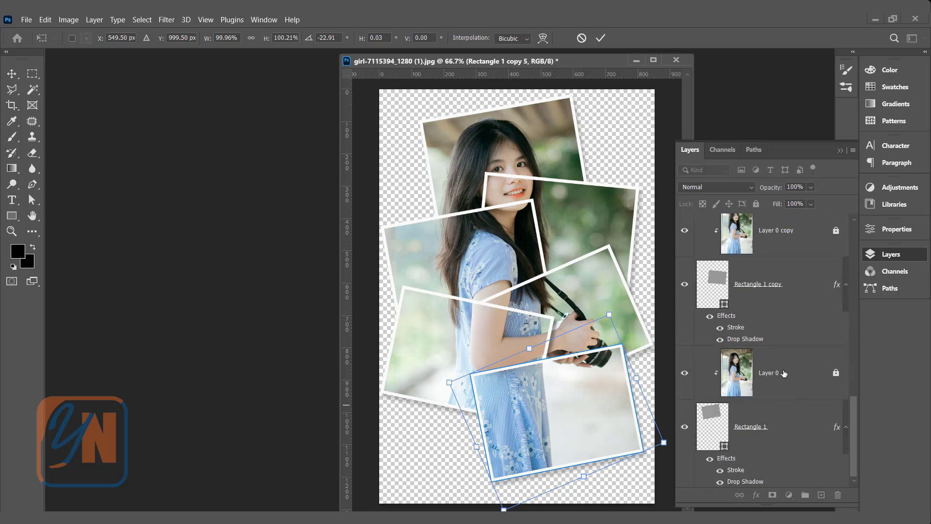
{"action": "key", "text": "Return"}
Add a Solid Color fill layer in a muted greyish pink above the topmost photo layer
{"action": "left_click", "coordinate": [795, 425]}
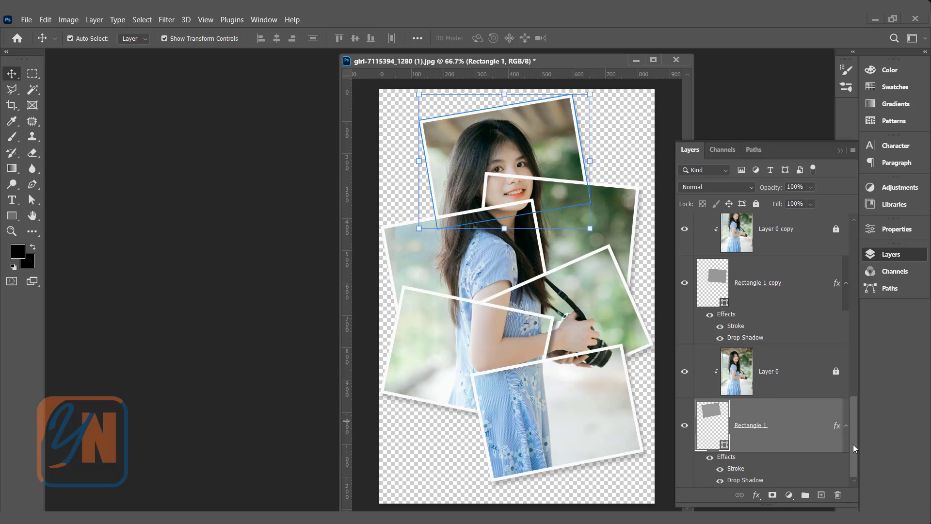
{"action": "left_click_drag", "start_coordinate": [854, 444], "coordinate": [846, 238]}
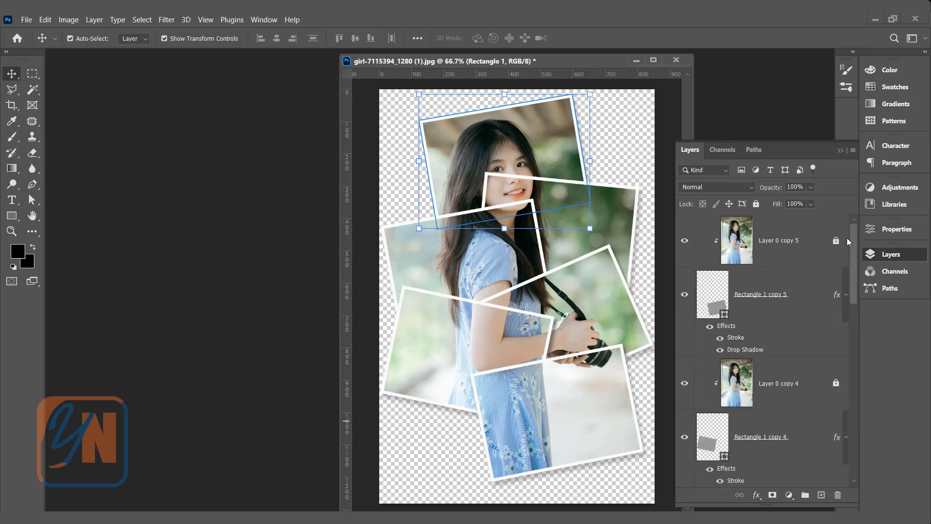
{"action": "left_click", "coordinate": [775, 235]}
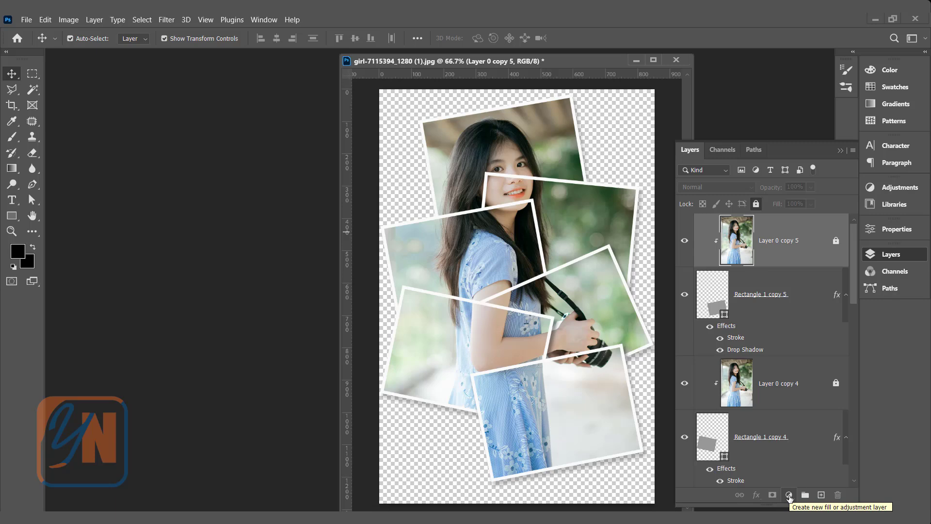
{"action": "left_click", "coordinate": [789, 496]}
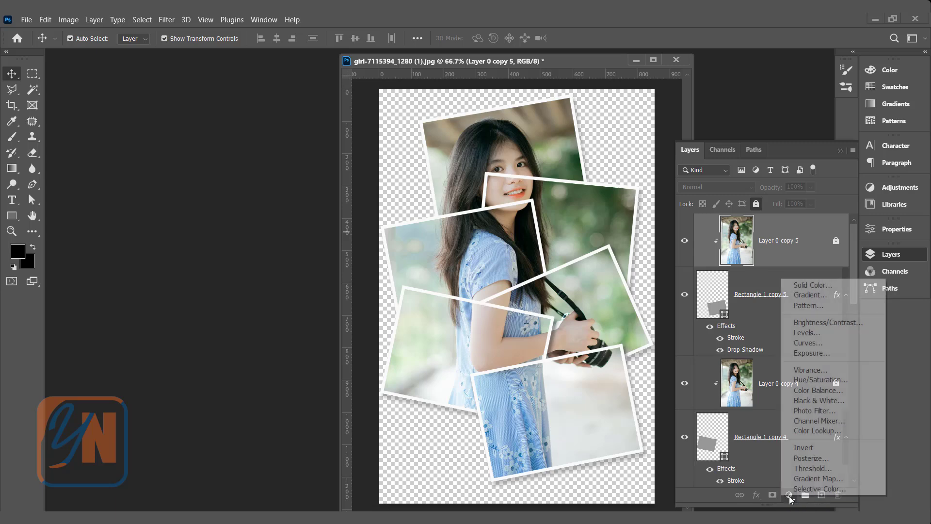
{"action": "left_click", "coordinate": [807, 286]}
{"action": "left_click", "coordinate": [632, 204]}
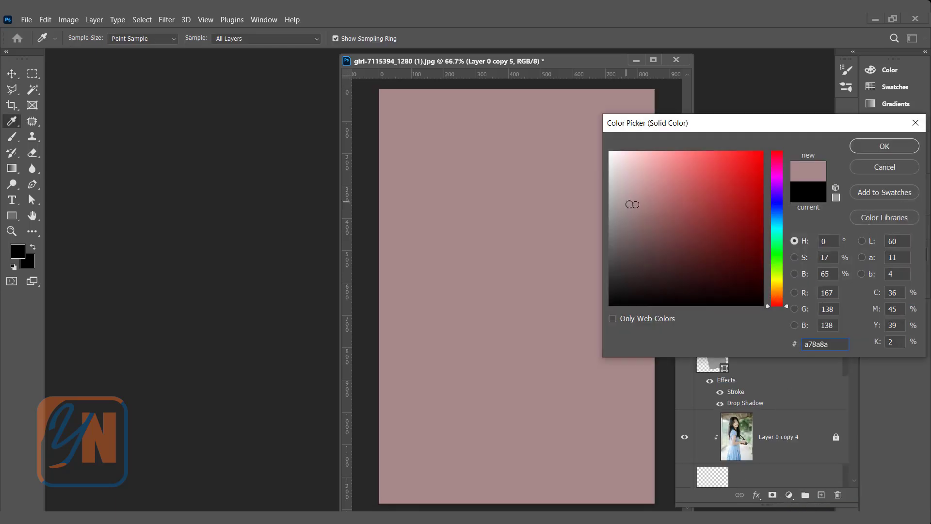
{"action": "left_click", "coordinate": [629, 200]}
{"action": "left_click", "coordinate": [620, 192]}
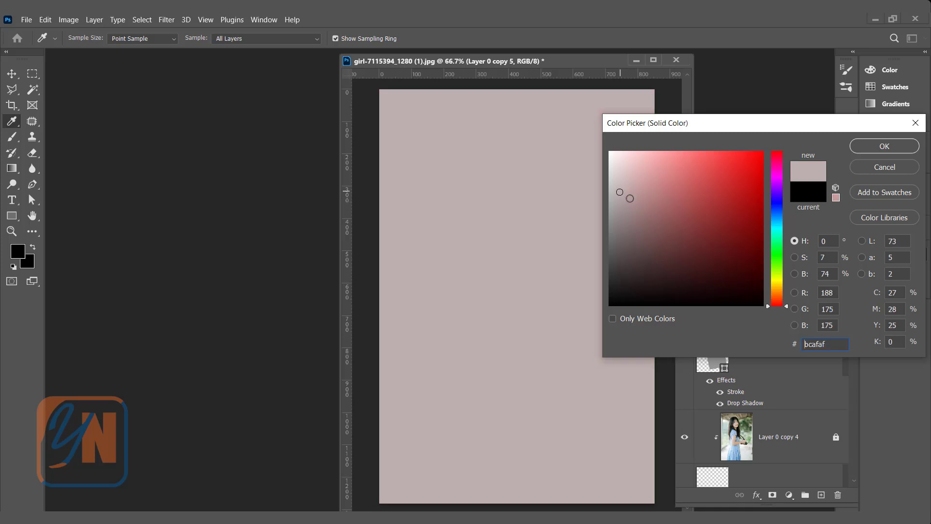
{"action": "left_click", "coordinate": [630, 199]}
{"action": "left_click", "coordinate": [884, 146]}
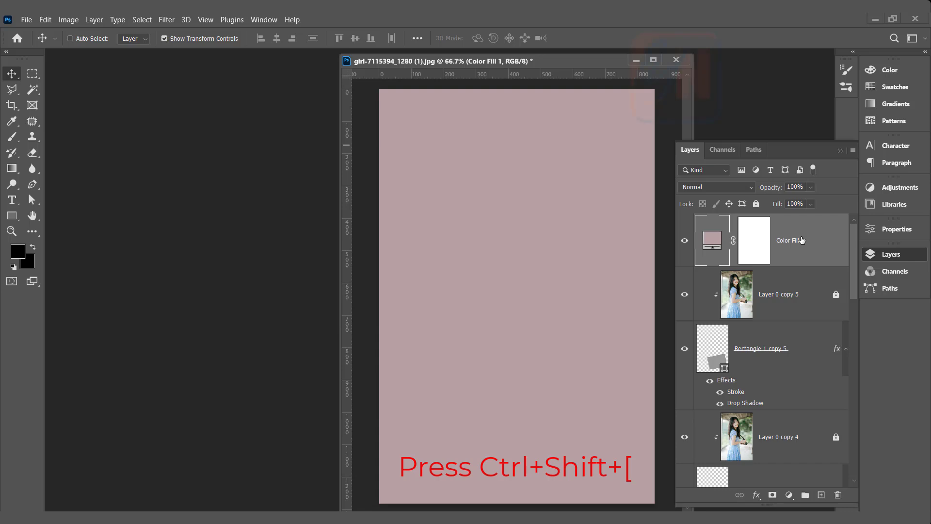
Send the color fill layer to the bottom of the layer stack as the collage background
{"action": "key", "text": "ctrl+shift+bracketleft"}
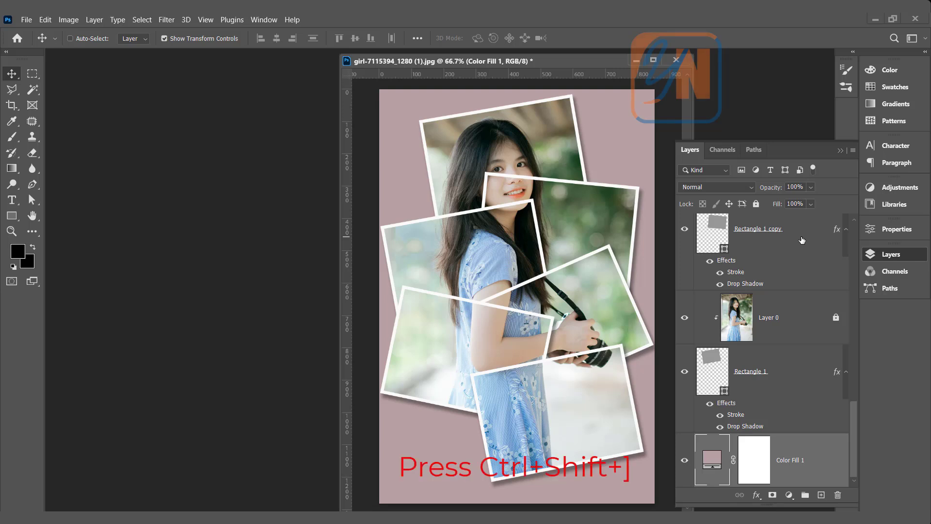
{"action": "key", "text": "ctrl"}
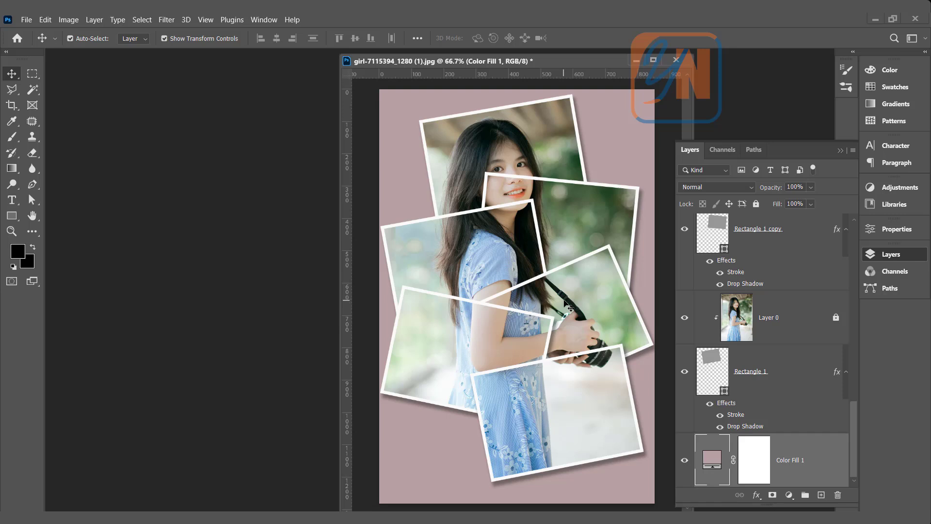
Change the stroke colour of the topmost frame around the face, Rectangle 1, to yellow (f5eb4f)
{"action": "left_click", "coordinate": [764, 366]}
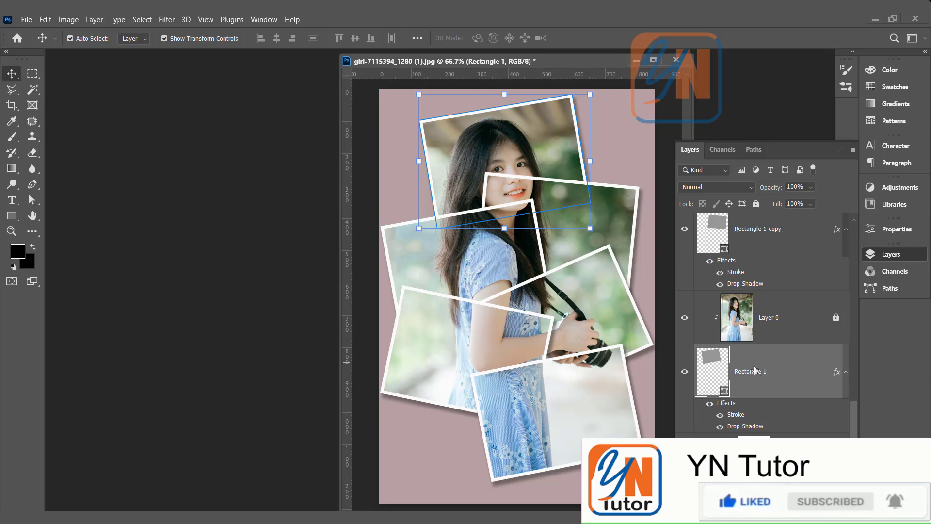
{"action": "double_click", "coordinate": [790, 363]}
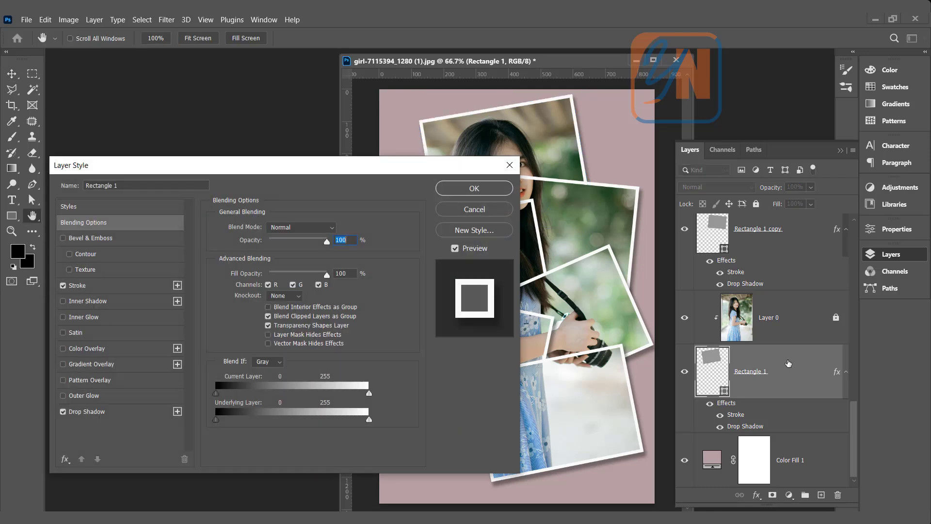
{"action": "left_click_drag", "start_coordinate": [274, 164], "coordinate": [779, 123]}
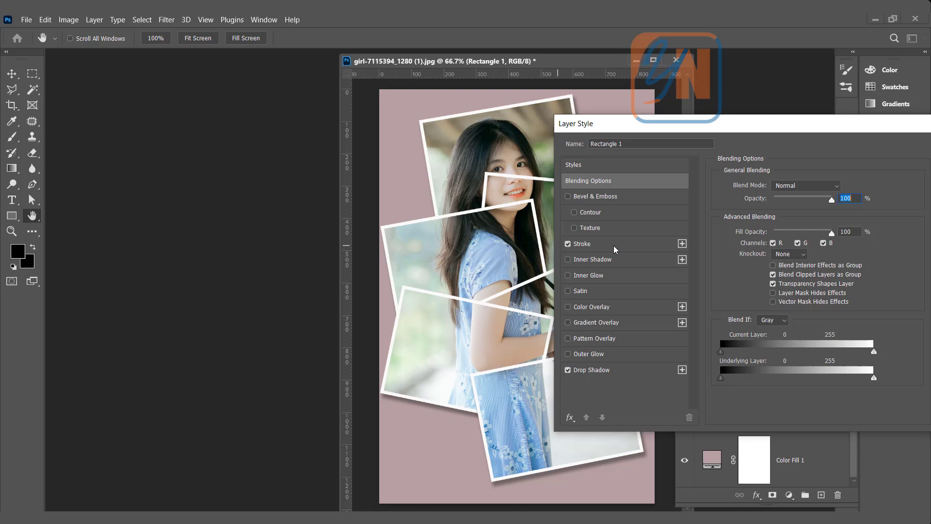
{"action": "left_click", "coordinate": [613, 249]}
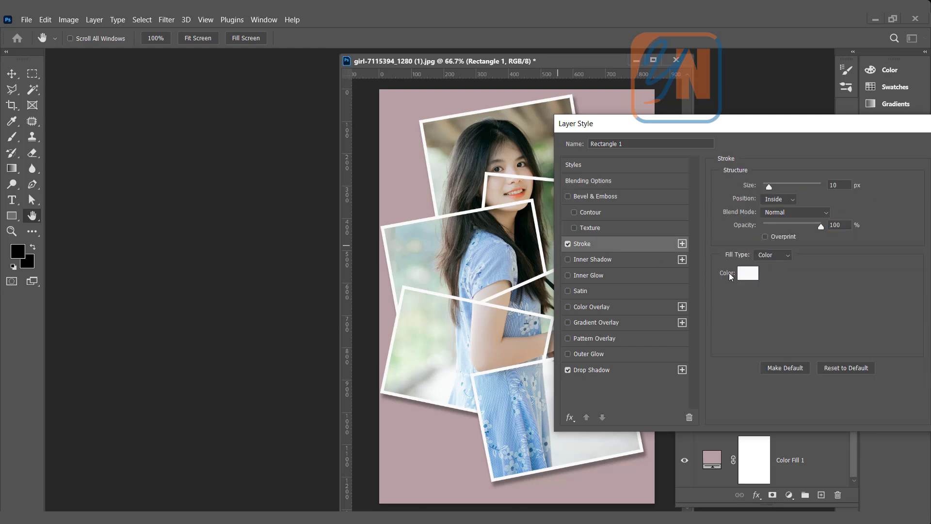
{"action": "left_click", "coordinate": [747, 273]}
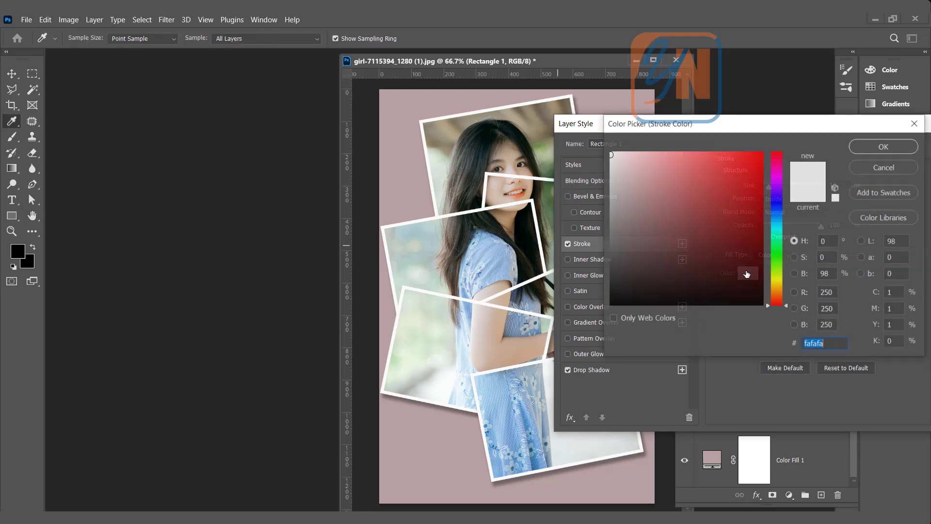
{"action": "left_click", "coordinate": [774, 281]}
{"action": "left_click", "coordinate": [714, 157]}
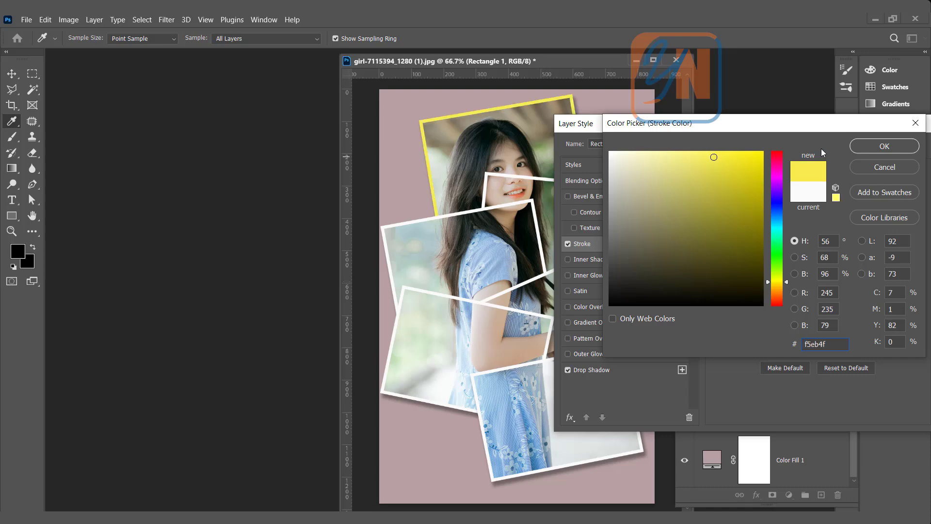
{"action": "left_click", "coordinate": [885, 146]}
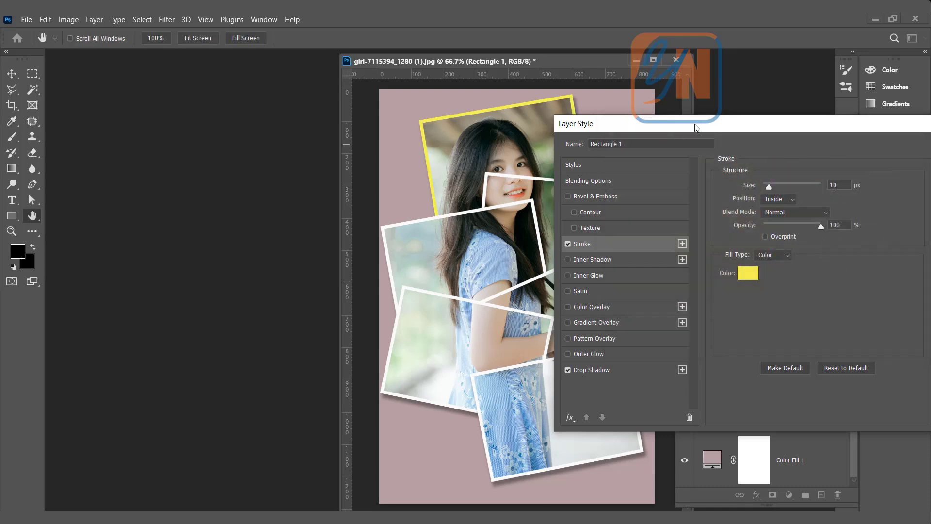
{"action": "left_click_drag", "start_coordinate": [697, 128], "coordinate": [124, 200]}
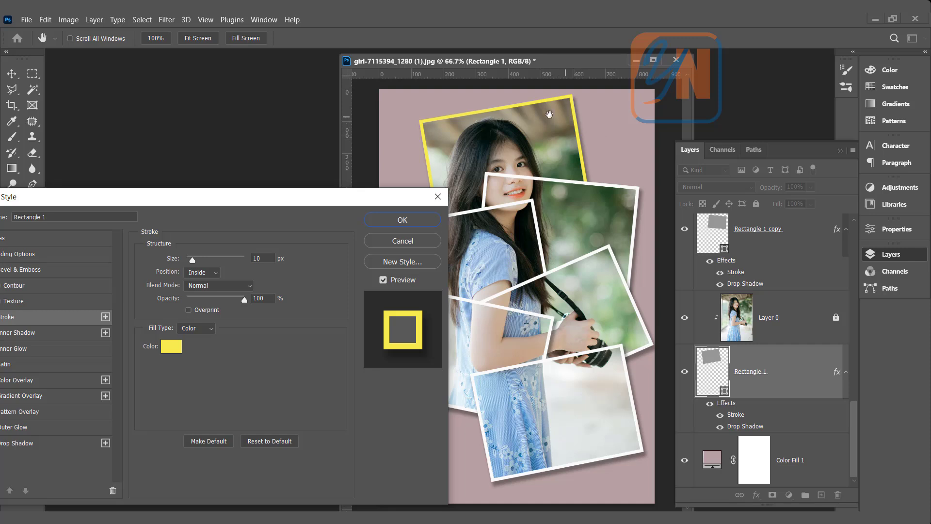
{"action": "left_click", "coordinate": [402, 221]}
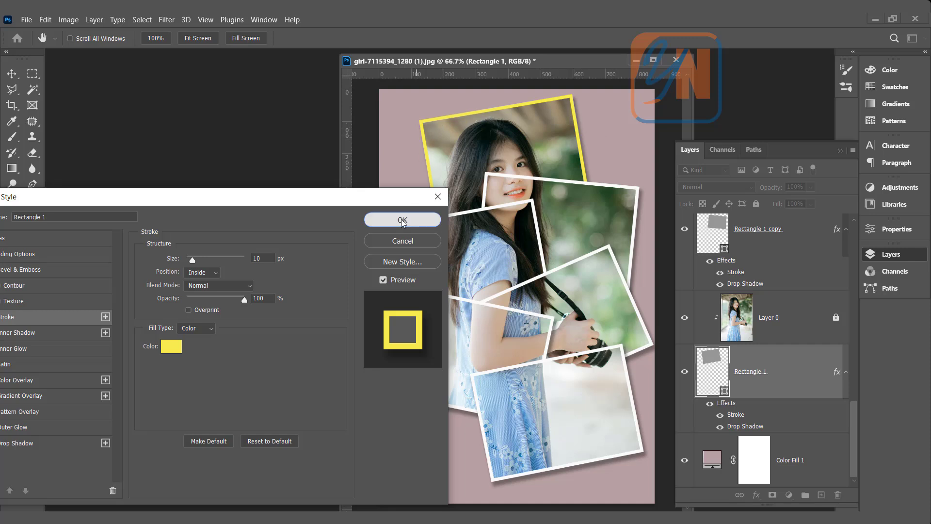
Change the stroke colour of the frame over the left shoulder area, Rectangle 1 copy 2, to bright pink
{"action": "key", "text": "ctrl+j"}
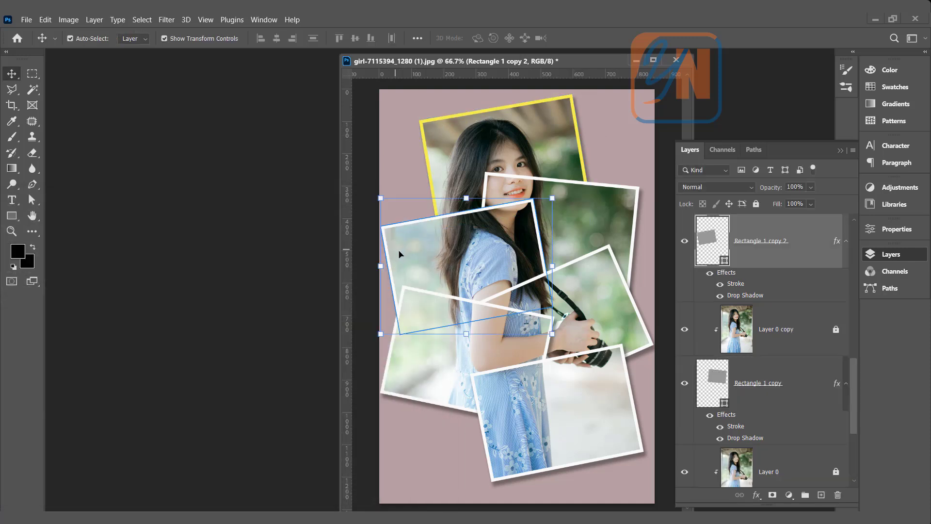
{"action": "right_click", "coordinate": [775, 241]}
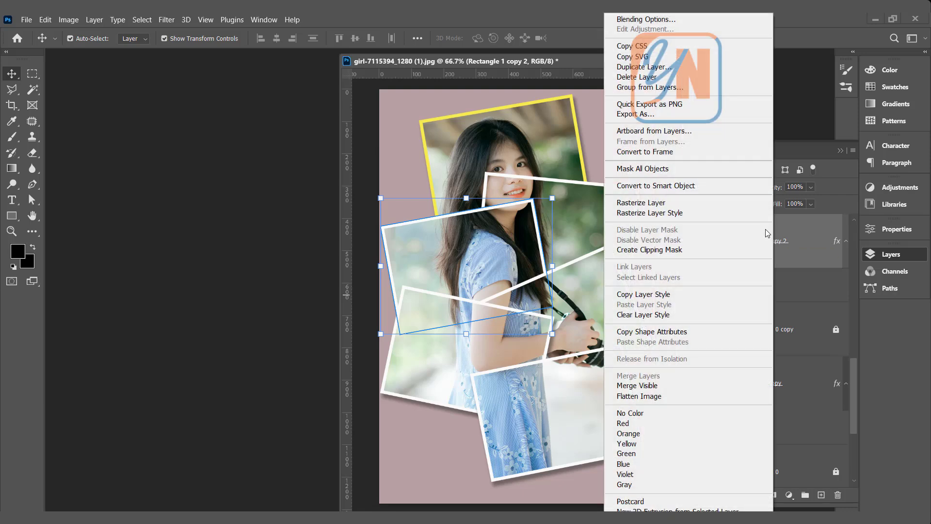
{"action": "left_click", "coordinate": [715, 27]}
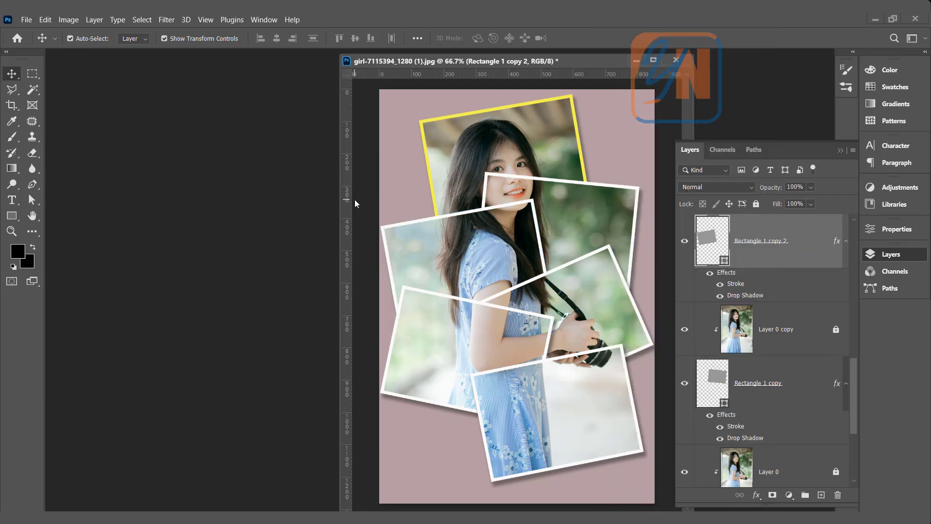
{"action": "mouse_move", "coordinate": [321, 204]}
{"action": "left_mouse_down"}
{"action": "mouse_move", "coordinate": [837, 154]}
{"action": "mouse_move", "coordinate": [850, 143]}
{"action": "left_mouse_up"}
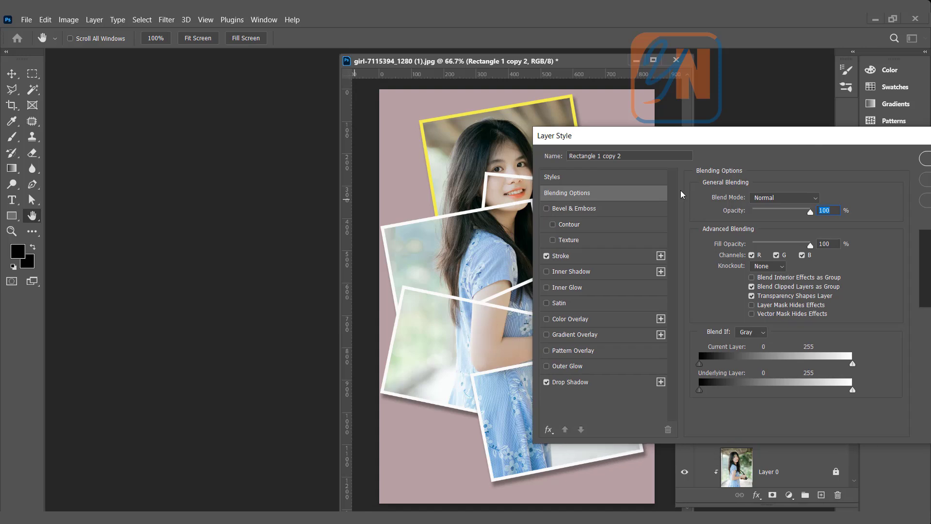
{"action": "left_click", "coordinate": [589, 257]}
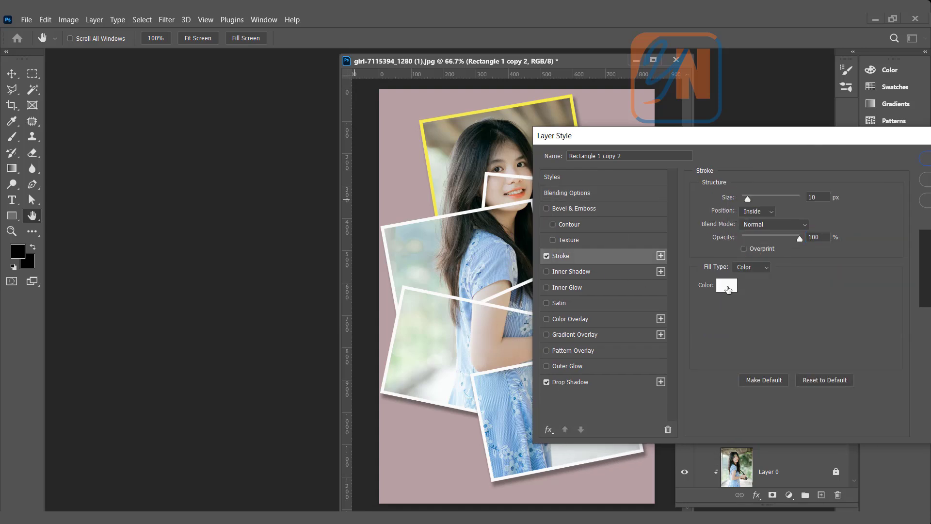
{"action": "left_click", "coordinate": [726, 285]}
{"action": "left_click_drag", "start_coordinate": [765, 245], "coordinate": [771, 175]}
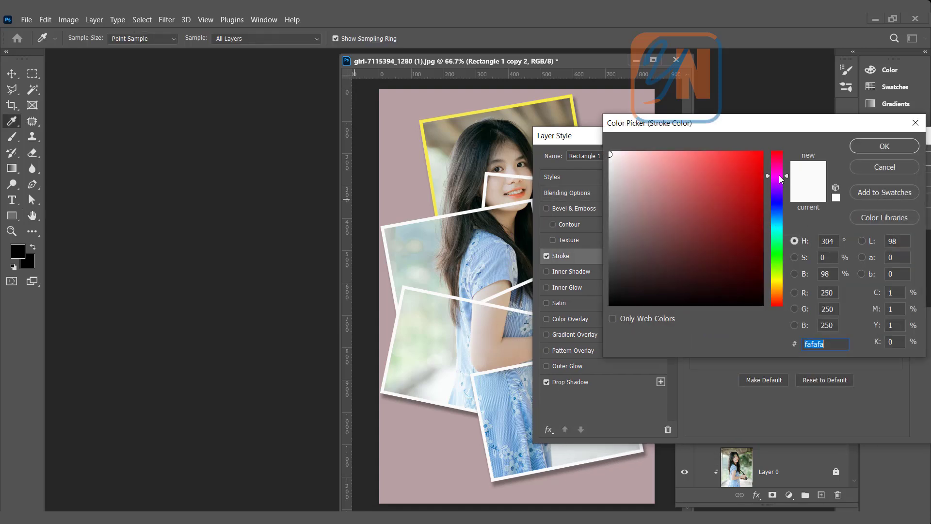
{"action": "left_click_drag", "start_coordinate": [679, 163], "coordinate": [683, 158]}
{"action": "left_click", "coordinate": [862, 151]}
{"action": "left_click_drag", "start_coordinate": [866, 140], "coordinate": [716, 168]}
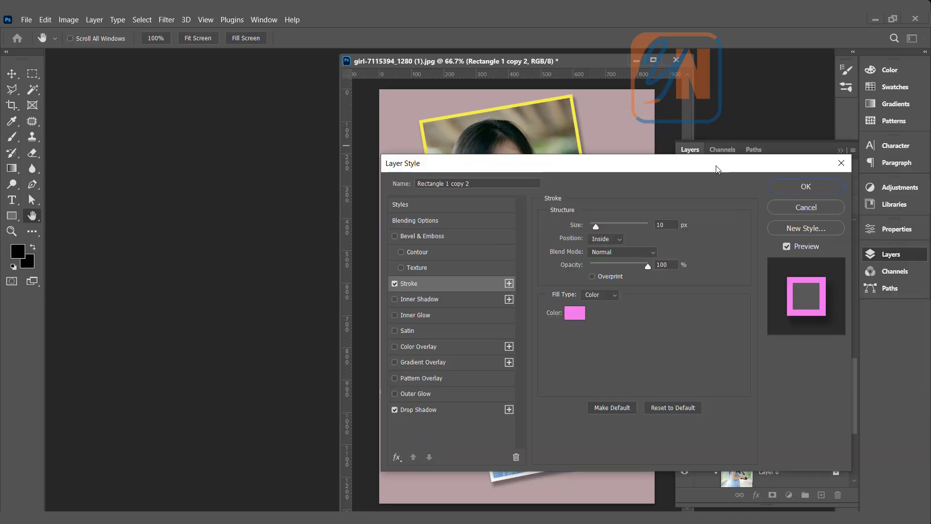
{"action": "left_click", "coordinate": [798, 190]}
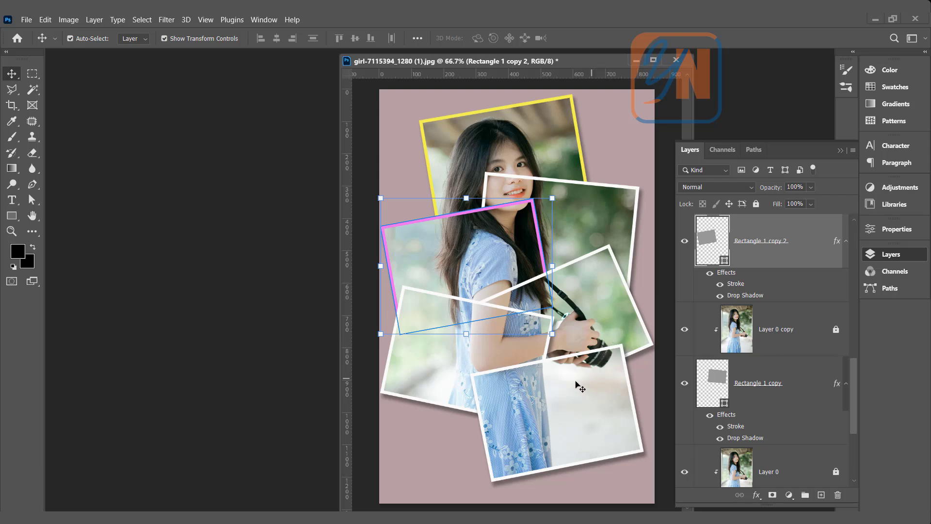
Change the stroke colour of the lowest frame over the skirt, Rectangle 1 copy 5, to light green (afdc97)
{"action": "left_click", "coordinate": [594, 378]}
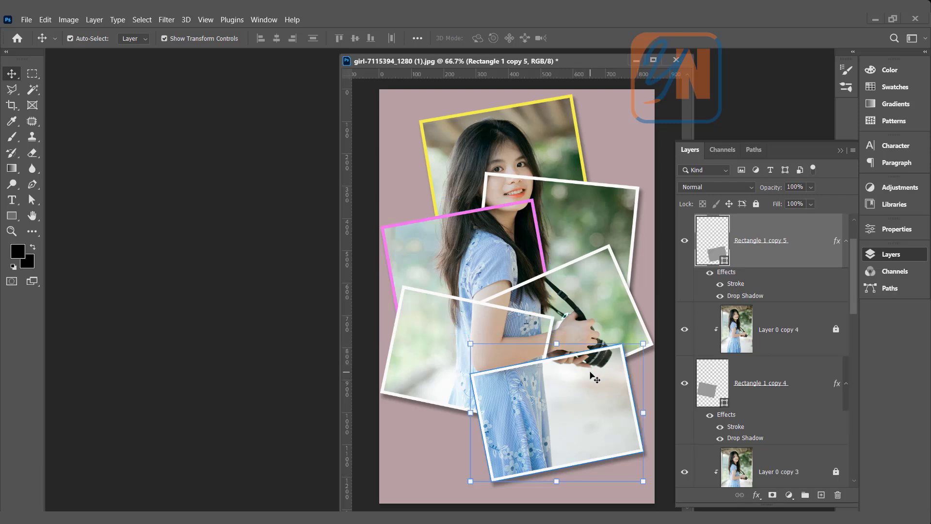
{"action": "right_click", "coordinate": [782, 244]}
{"action": "left_click", "coordinate": [688, 22]}
{"action": "left_click_drag", "start_coordinate": [415, 139], "coordinate": [266, 97]}
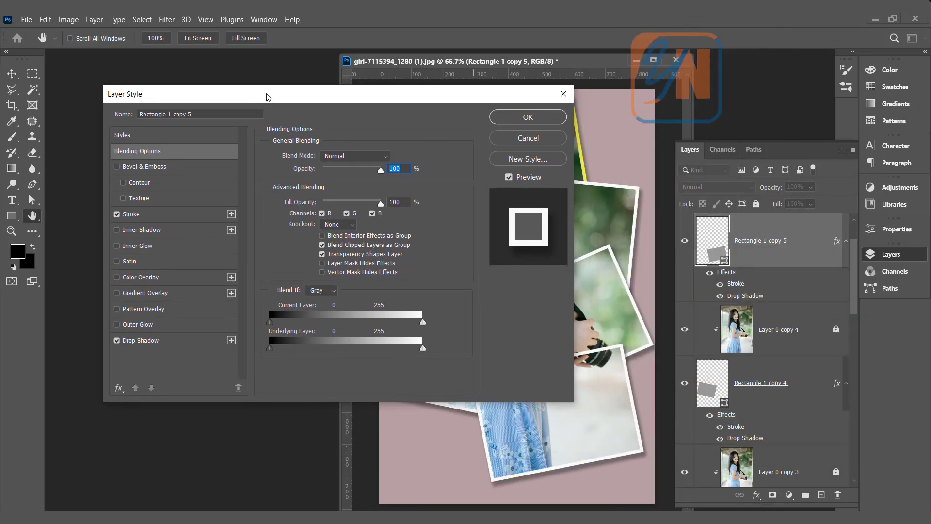
{"action": "left_click", "coordinate": [148, 215]}
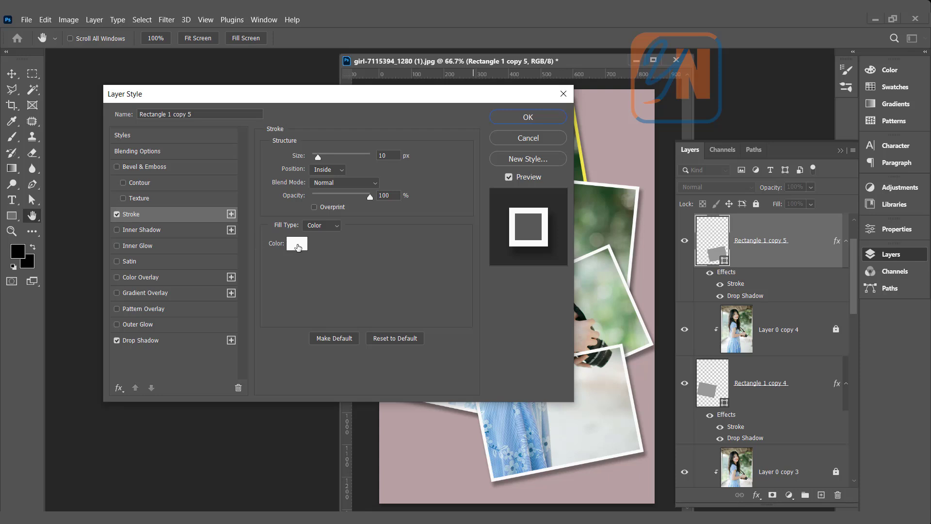
{"action": "left_click", "coordinate": [296, 244]}
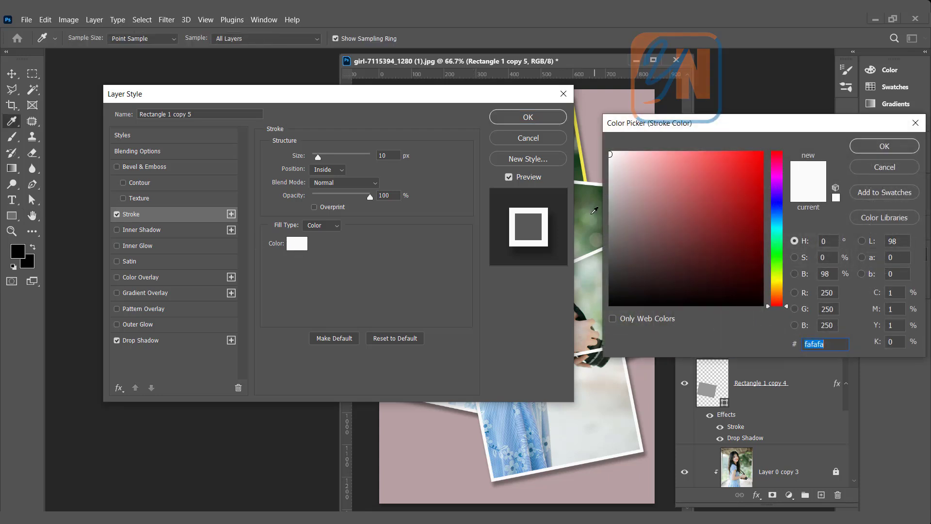
{"action": "left_click", "coordinate": [592, 212]}
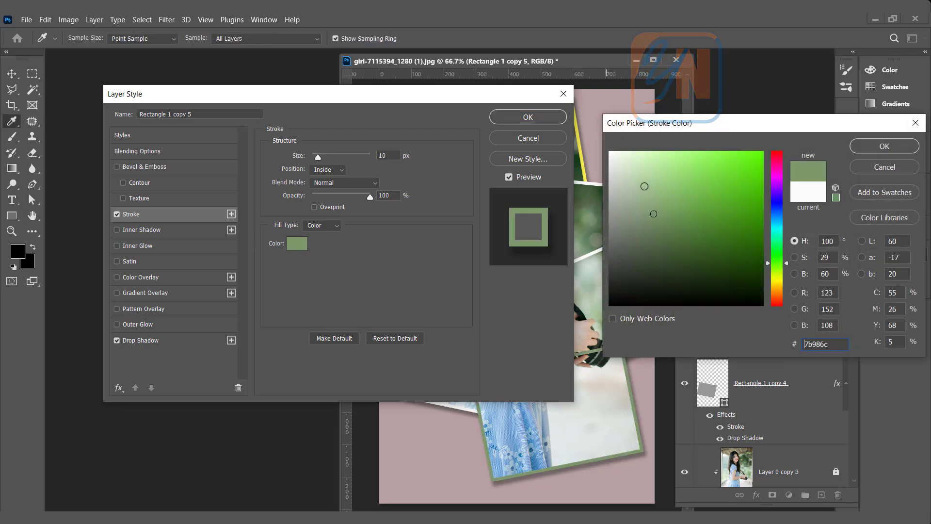
{"action": "left_click", "coordinate": [644, 186]}
{"action": "left_click", "coordinate": [658, 172]}
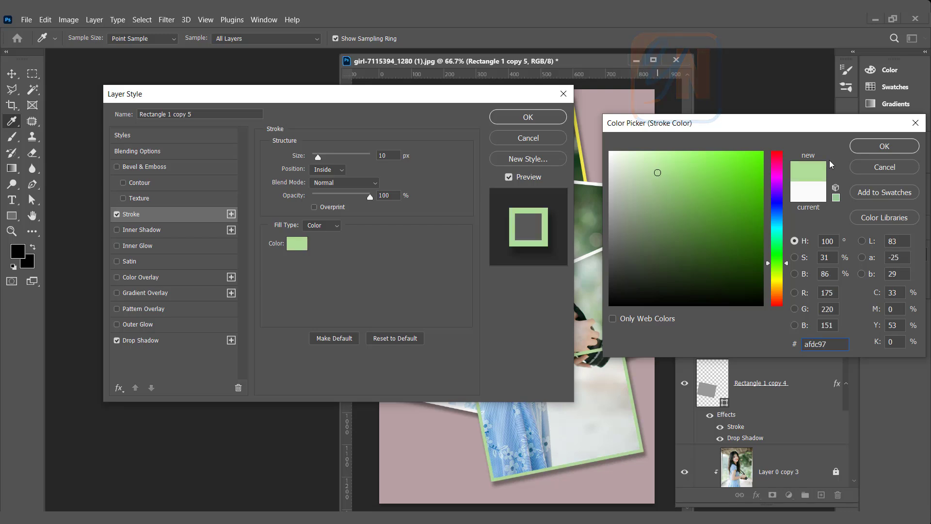
{"action": "left_click", "coordinate": [862, 151]}
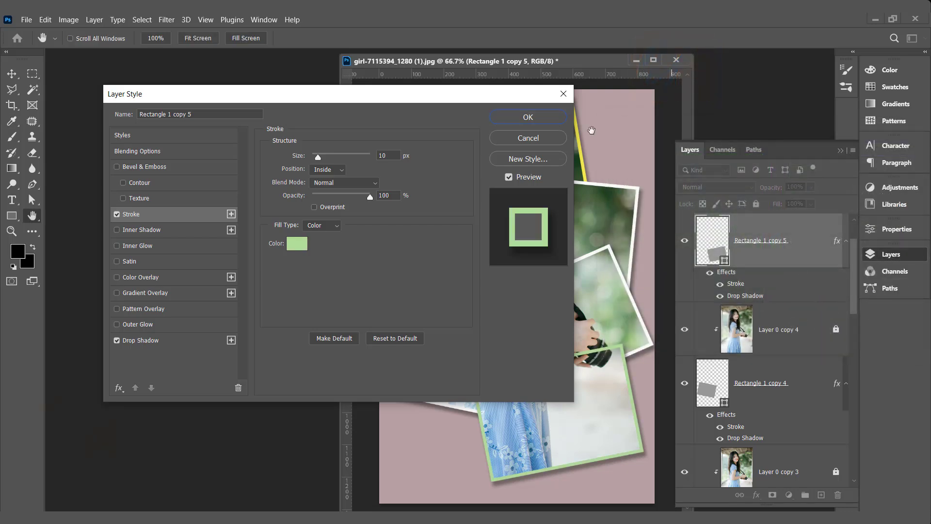
{"action": "left_click", "coordinate": [532, 119]}
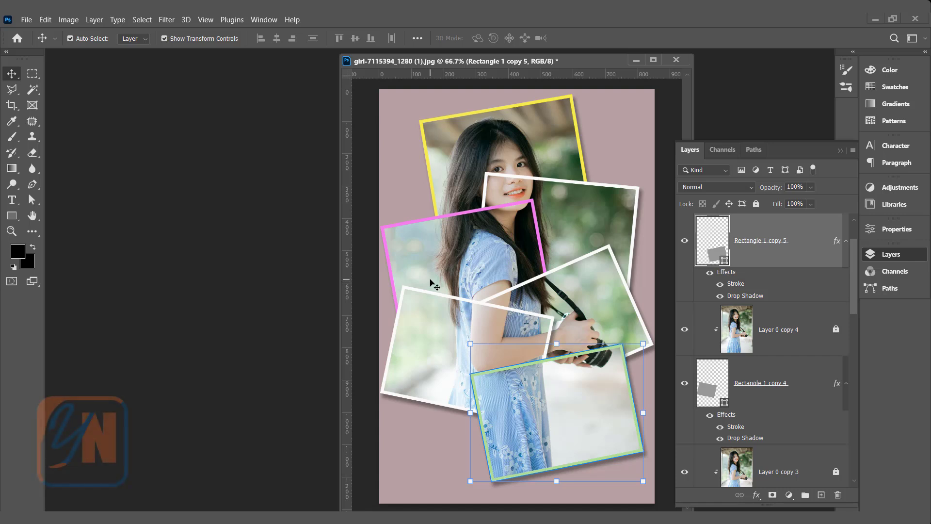
Clear the layer style from the lower-left frame over the elbow, Rectangle 1 copy 4
{"action": "left_click", "coordinate": [429, 317]}
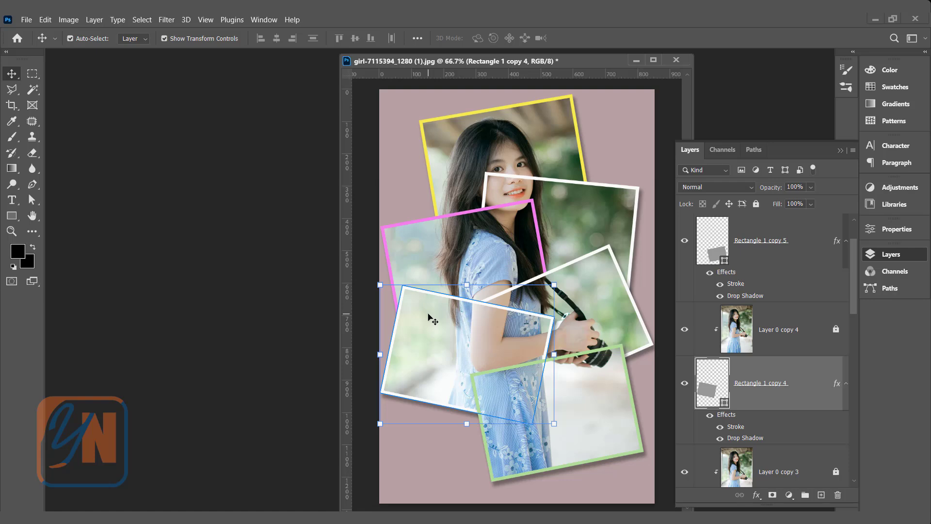
{"action": "right_click", "coordinate": [765, 375]}
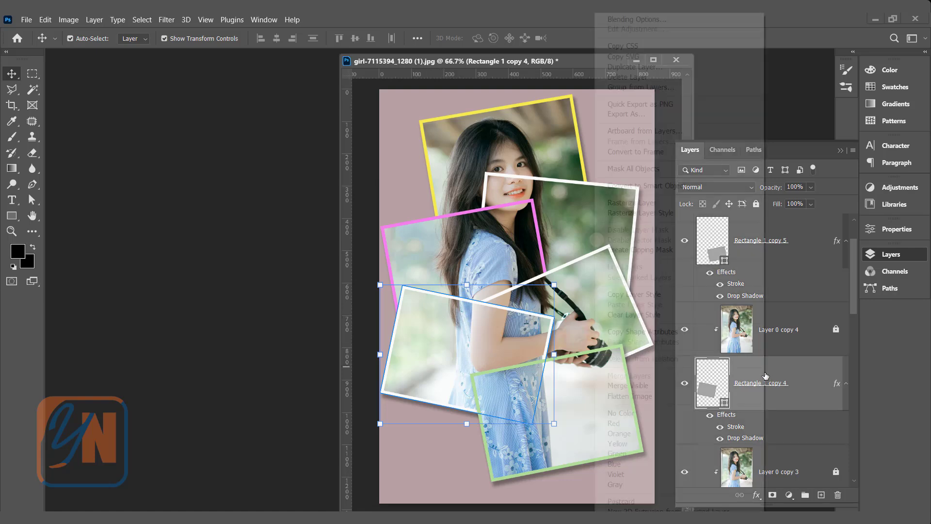
{"action": "left_click", "coordinate": [664, 316]}
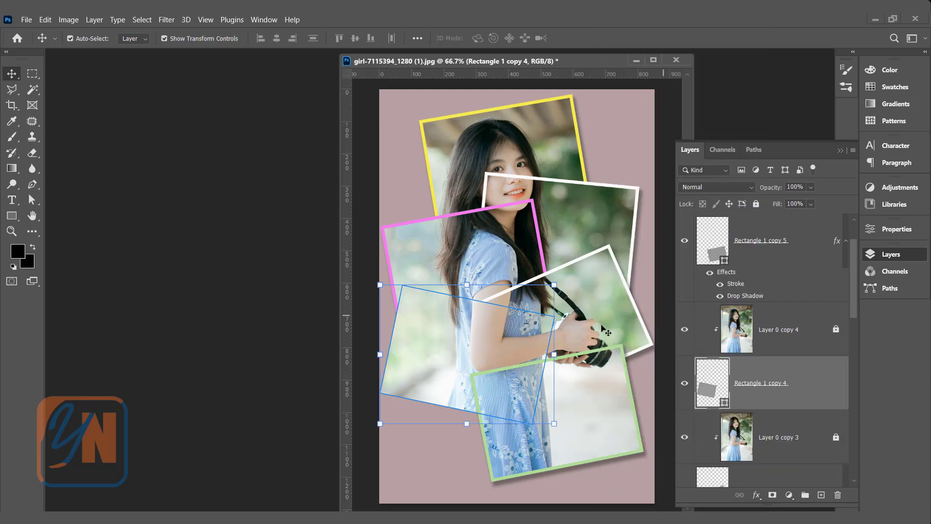
{"action": "left_click", "coordinate": [426, 478]}
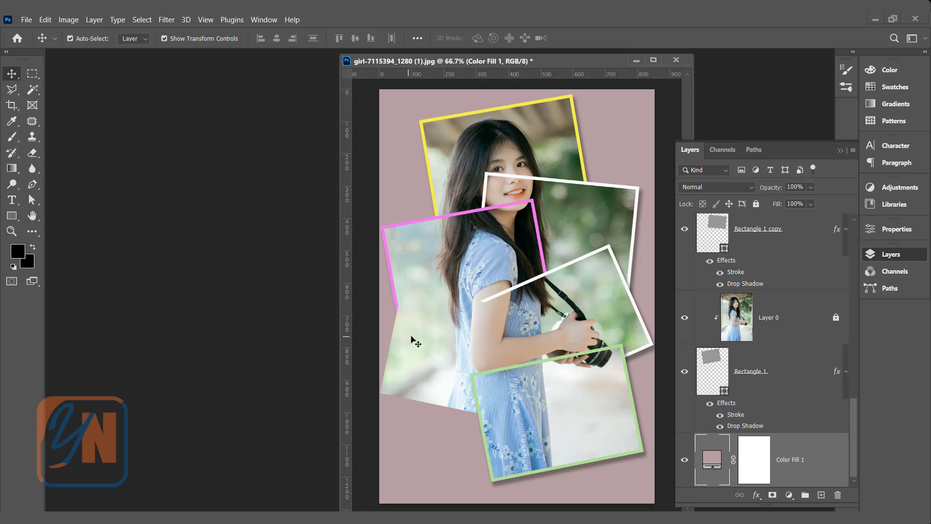
{"action": "left_click", "coordinate": [416, 363]}
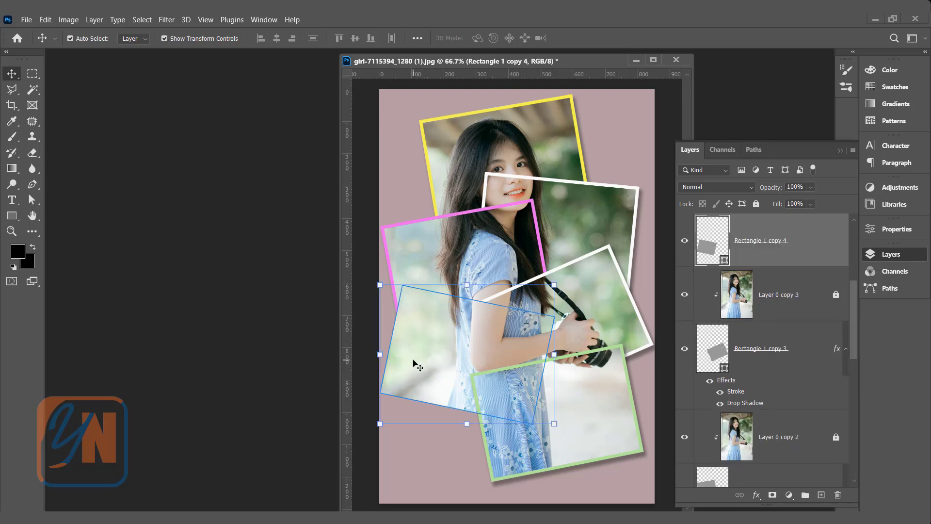
Copy the layer style of the frame around the camera, Rectangle 1 copy 3, and paste it onto the unstyled frame, Rectangle 1 copy 4
{"action": "left_click", "coordinate": [613, 274]}
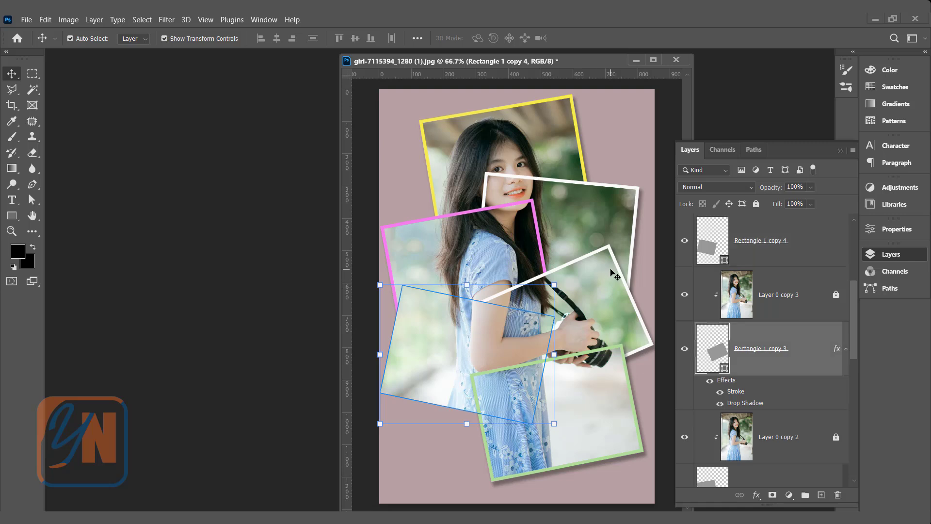
{"action": "right_click", "coordinate": [810, 346]}
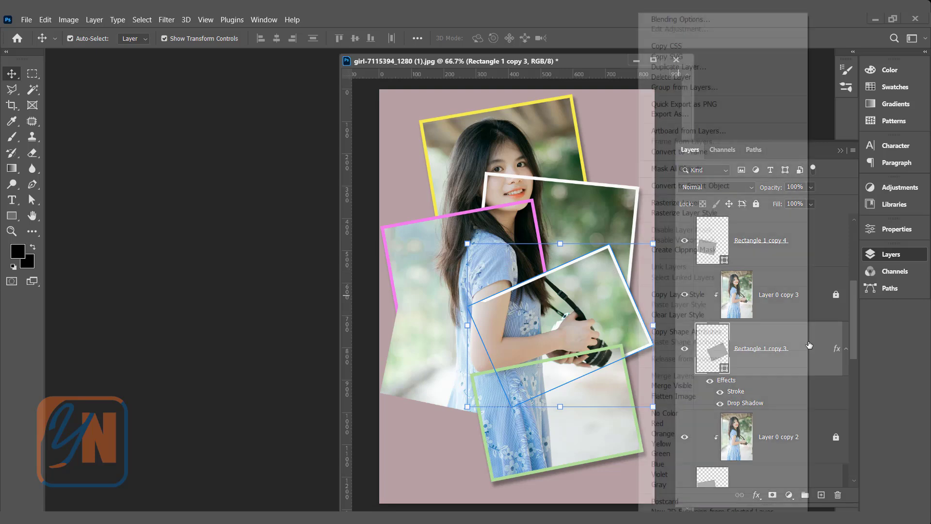
{"action": "left_click", "coordinate": [714, 295]}
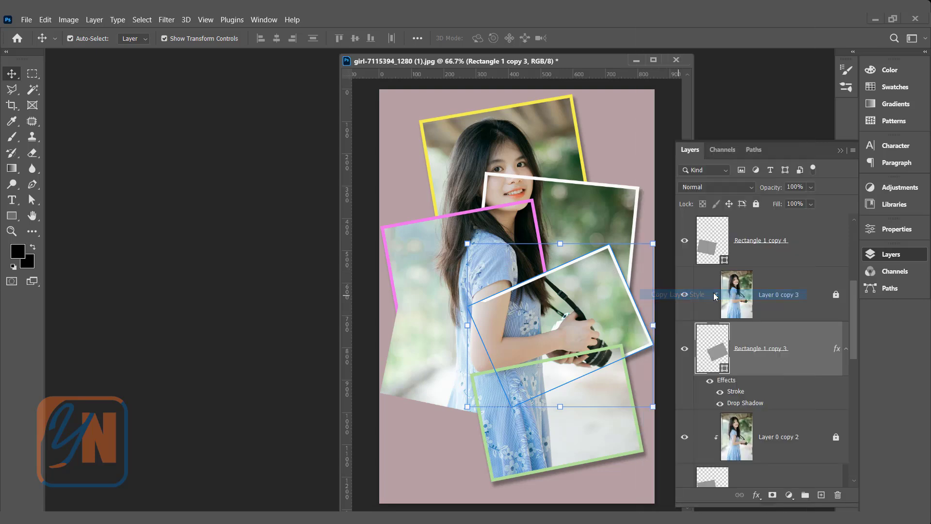
{"action": "left_click", "coordinate": [425, 364]}
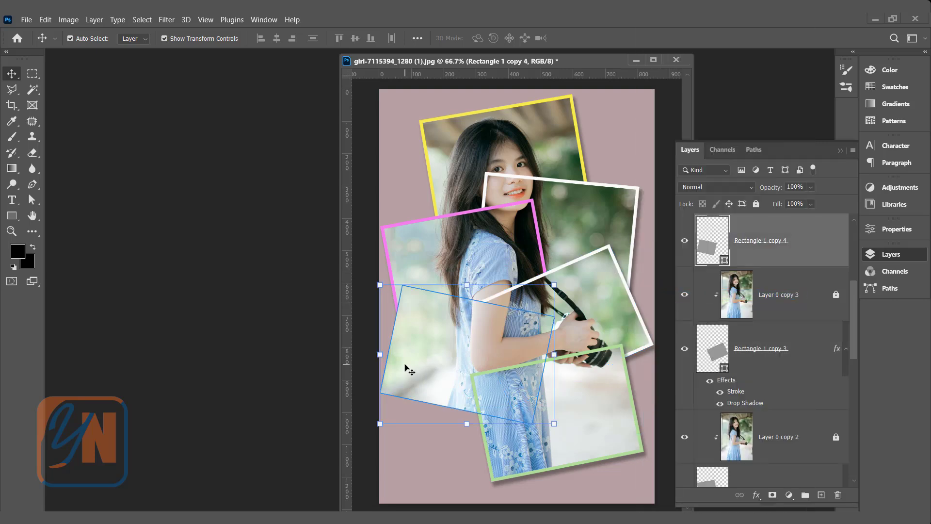
{"action": "right_click", "coordinate": [793, 227]}
{"action": "left_click", "coordinate": [674, 304]}
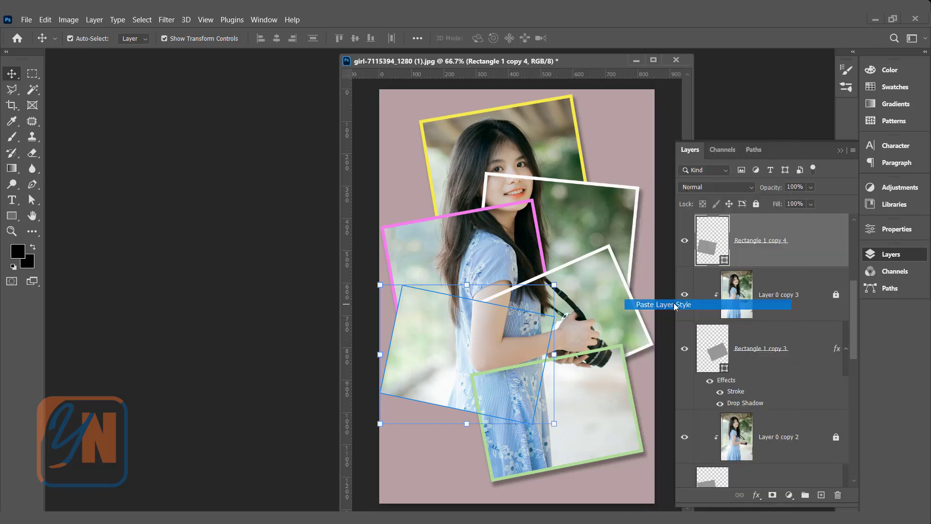